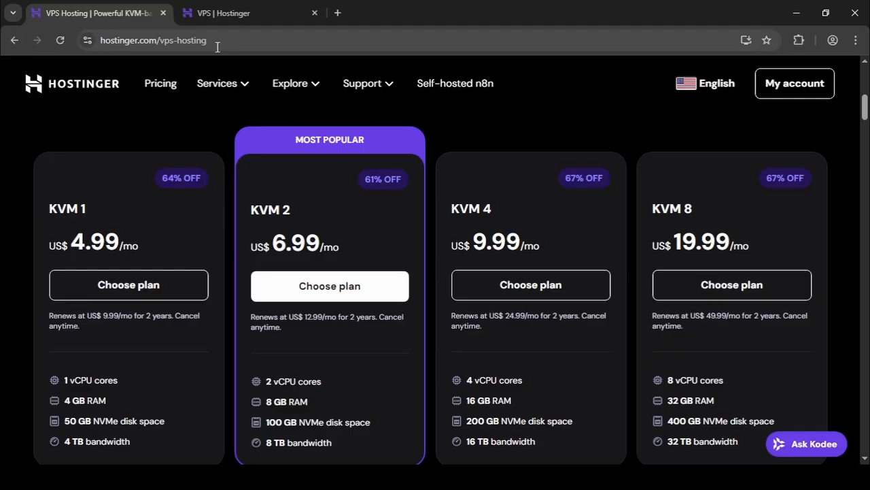
{"action": "left_click", "coordinate": [219, 43]}
{"action": "left_click", "coordinate": [222, 46]}
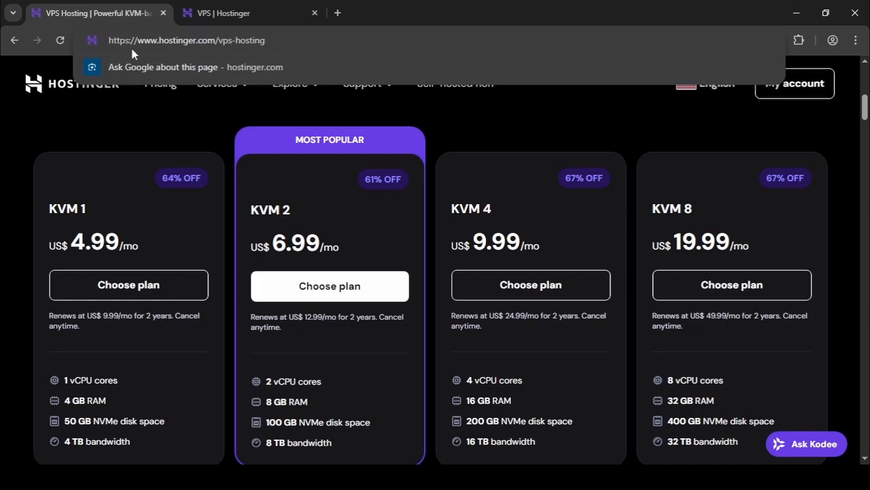
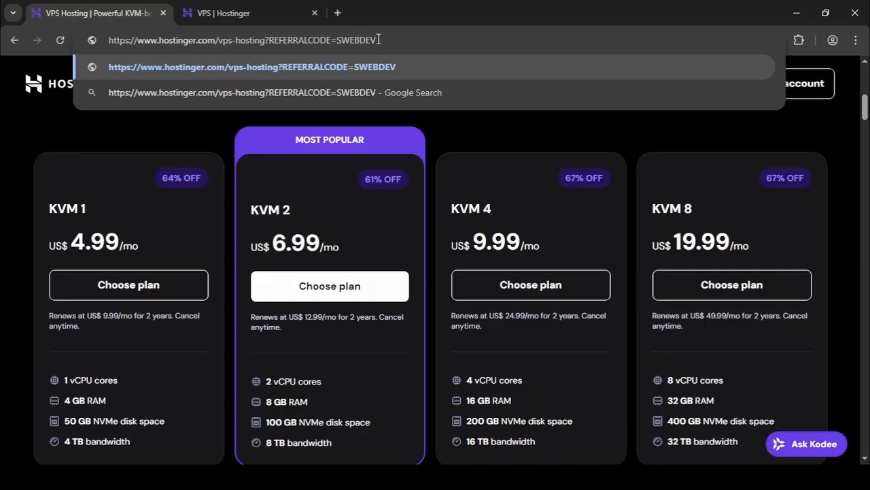
{"action": "left_click", "coordinate": [382, 67]}
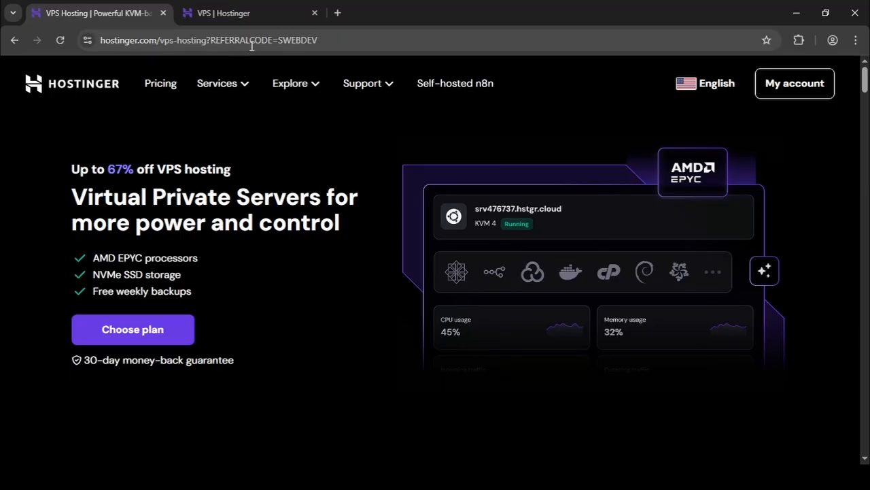
Choose the KVM 1 hosting plan and check the referral discount in the cart's order summary.
{"action": "scroll", "coordinate": [279, 268], "scroll_direction": "down", "scroll_amount": 9}
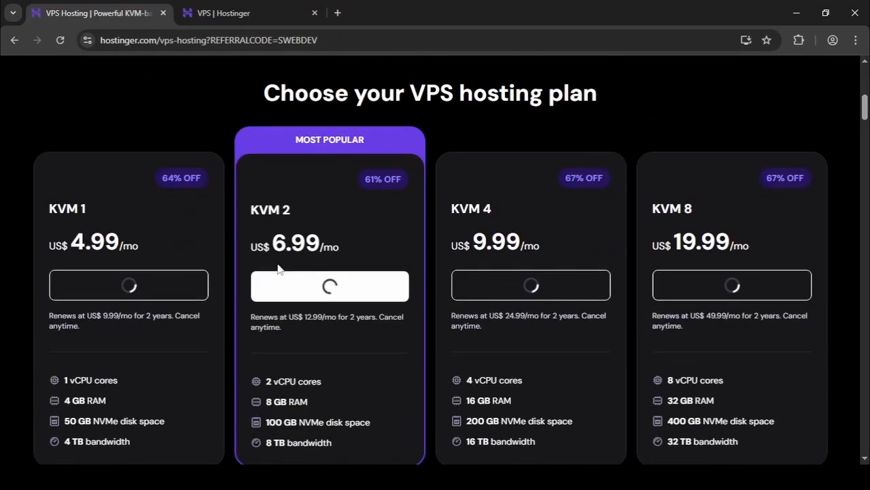
{"action": "left_click", "coordinate": [195, 230]}
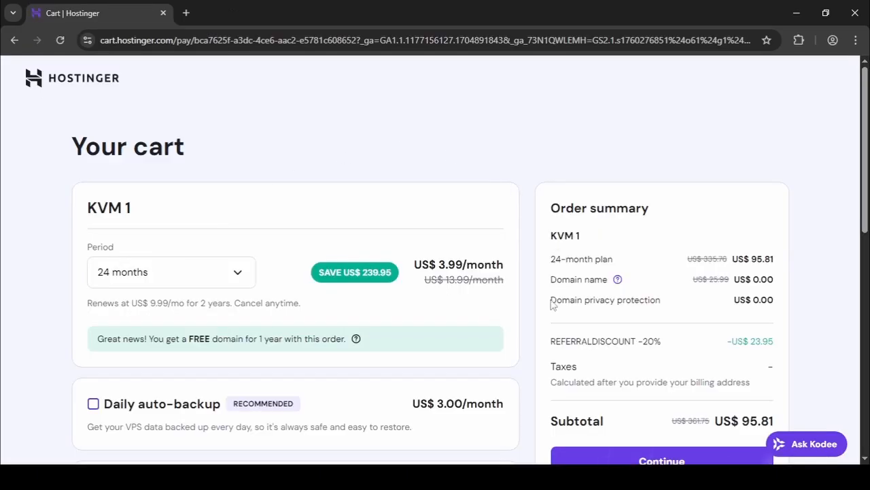
{"action": "double_click", "coordinate": [643, 342]}
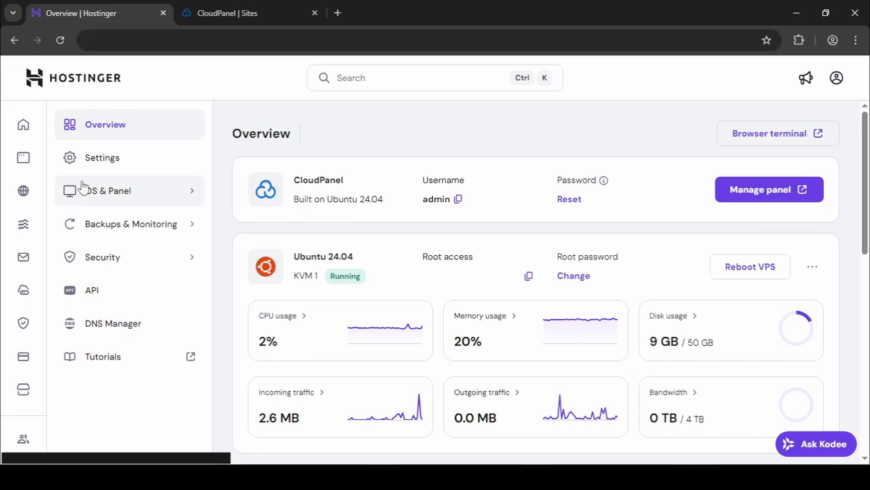
Open the VPS's Operating System page under OS & Panel in a separate tab.
{"action": "left_click", "coordinate": [191, 190]}
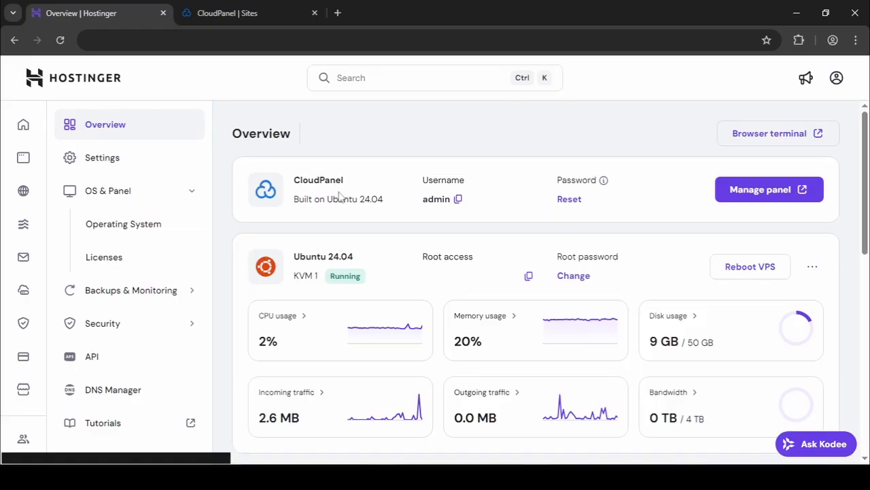
{"action": "right_click", "coordinate": [171, 238]}
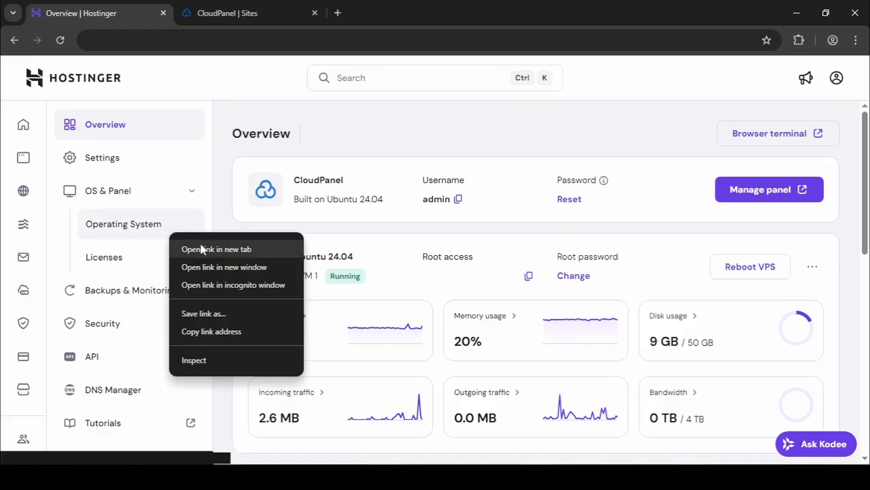
{"action": "left_click", "coordinate": [203, 249]}
{"action": "left_click", "coordinate": [366, 16]}
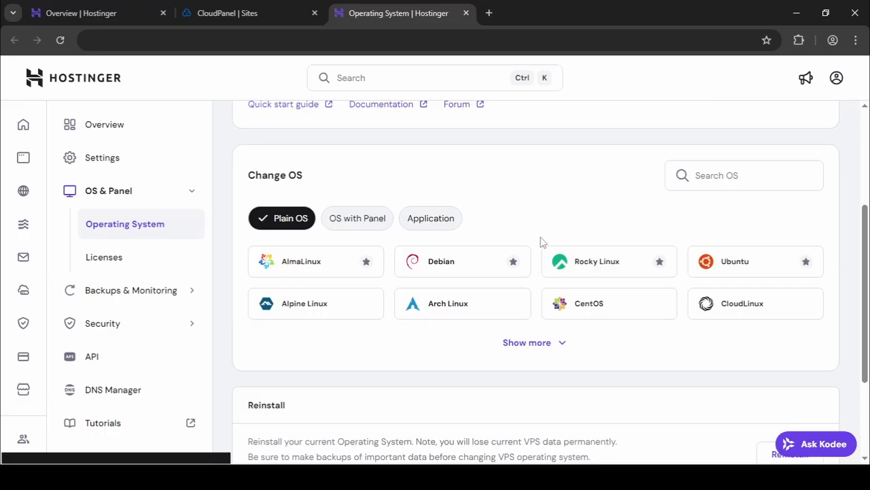
Review the CloudPanel option among the OS with Panel choices, close that page, and switch to the CloudPanel Sites page.
{"action": "left_click", "coordinate": [382, 227]}
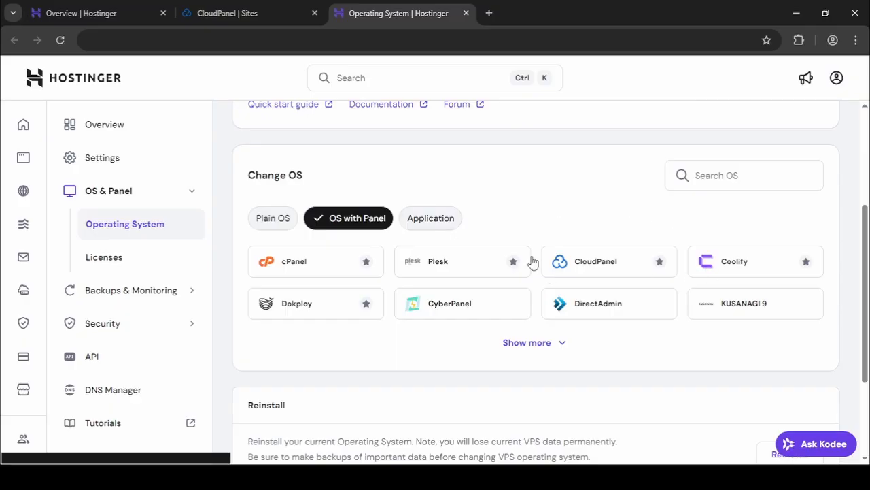
{"action": "left_click", "coordinate": [605, 272]}
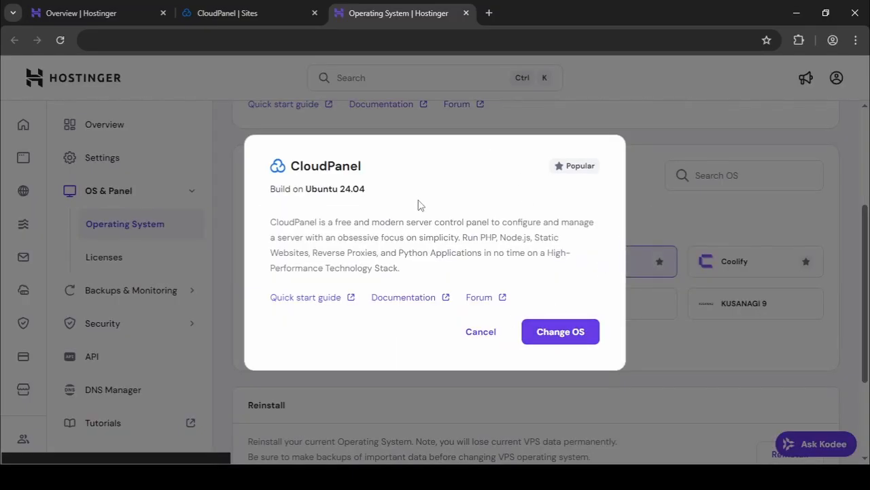
{"action": "left_click", "coordinate": [638, 192]}
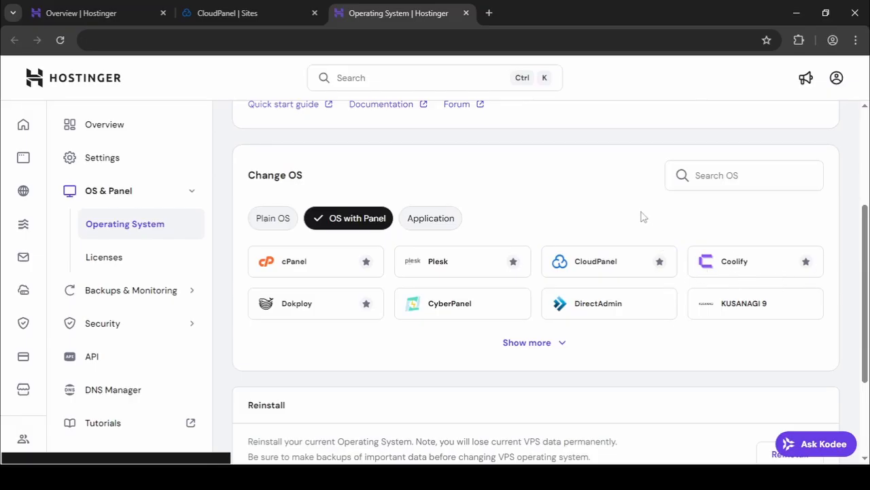
{"action": "key", "text": "ctrl+w"}
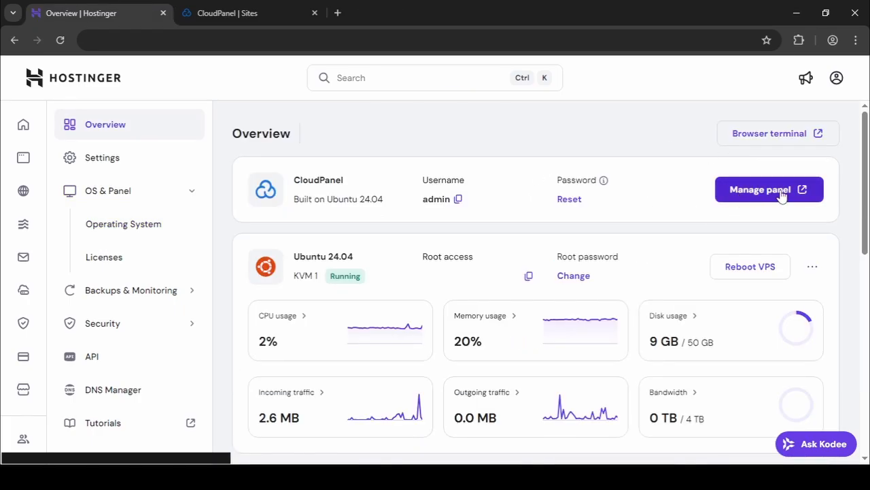
{"action": "left_click", "coordinate": [238, 8]}
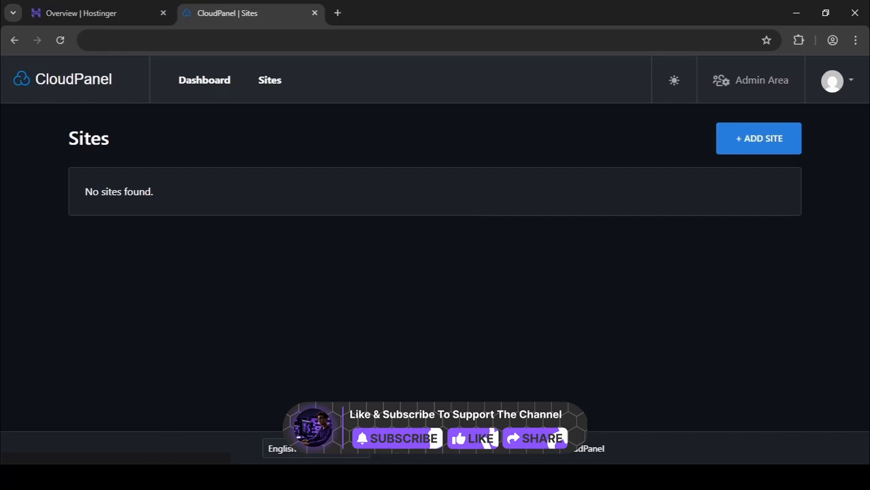
Switch to File Explorer and examine the client and server folders of the MERN Stack project and the options for archiving them.
{"action": "left_click", "coordinate": [163, 476]}
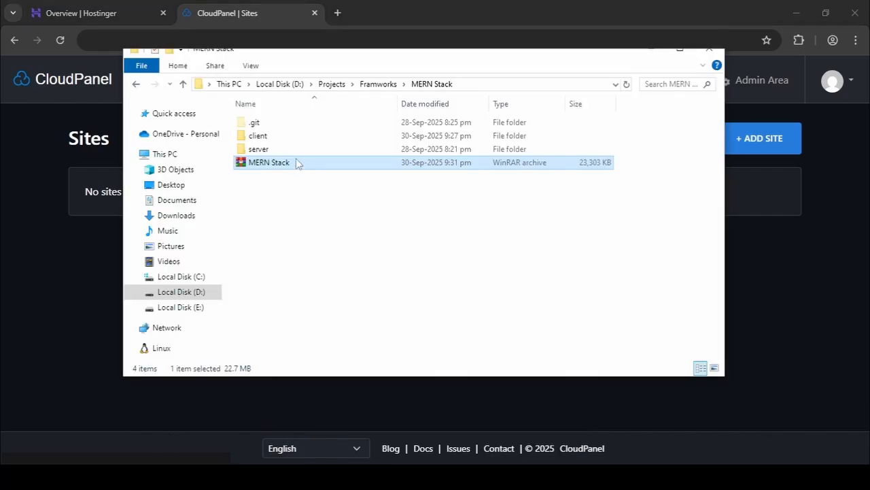
{"action": "left_click", "coordinate": [265, 136]}
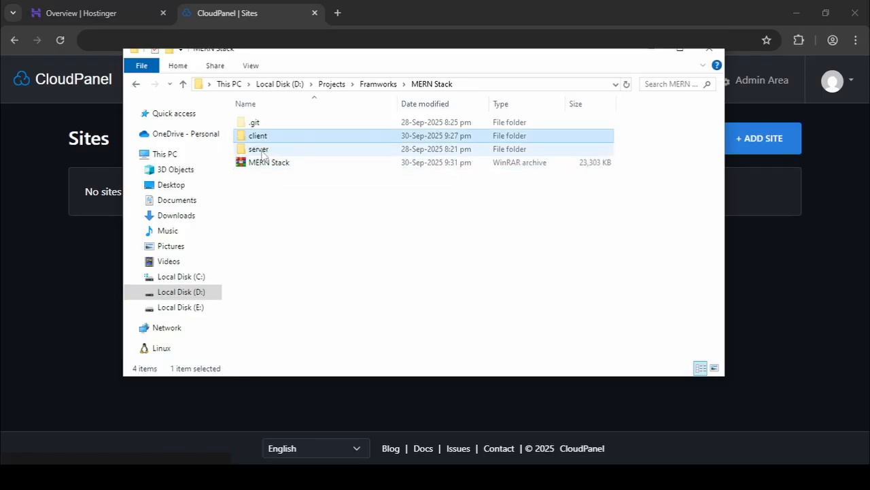
{"action": "left_click", "coordinate": [263, 150], "text": "ctrl"}
{"action": "left_click", "coordinate": [291, 189]}
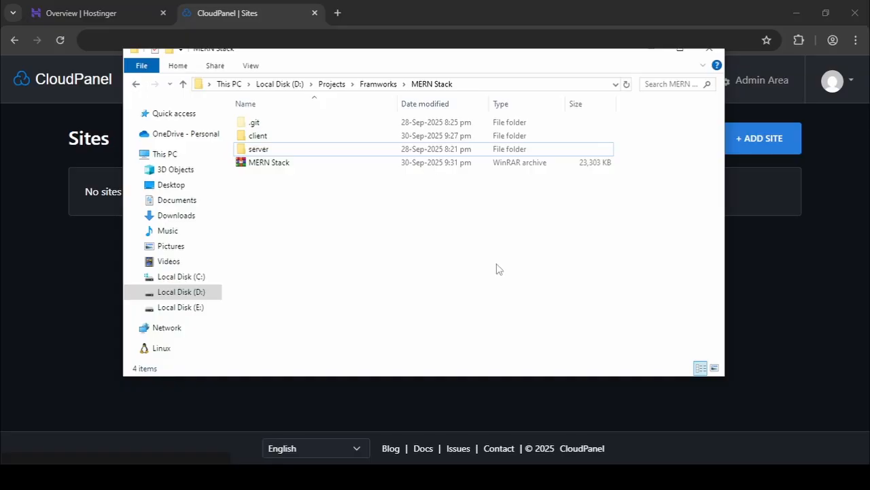
{"action": "left_click", "coordinate": [265, 135]}
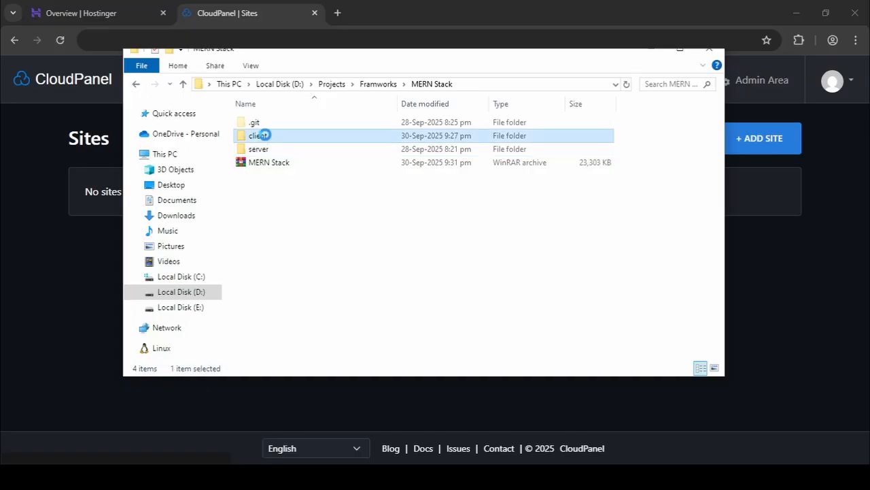
{"action": "right_click", "coordinate": [265, 135]}
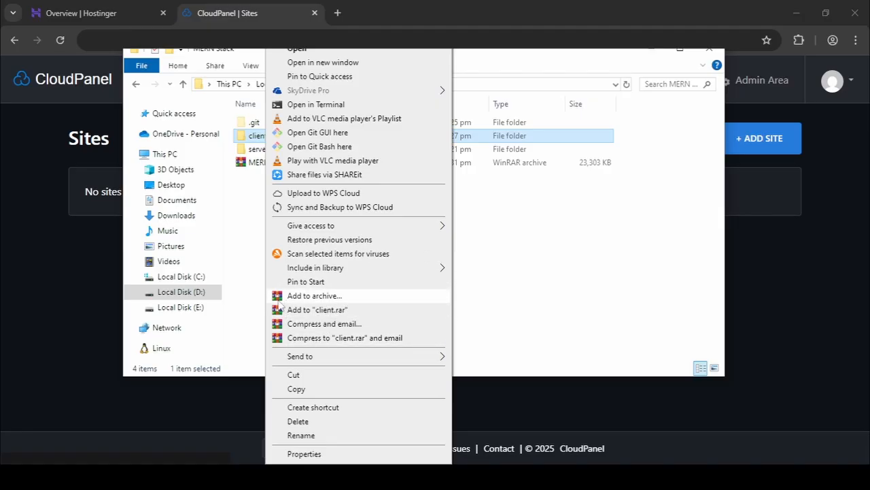
{"action": "left_click", "coordinate": [521, 257]}
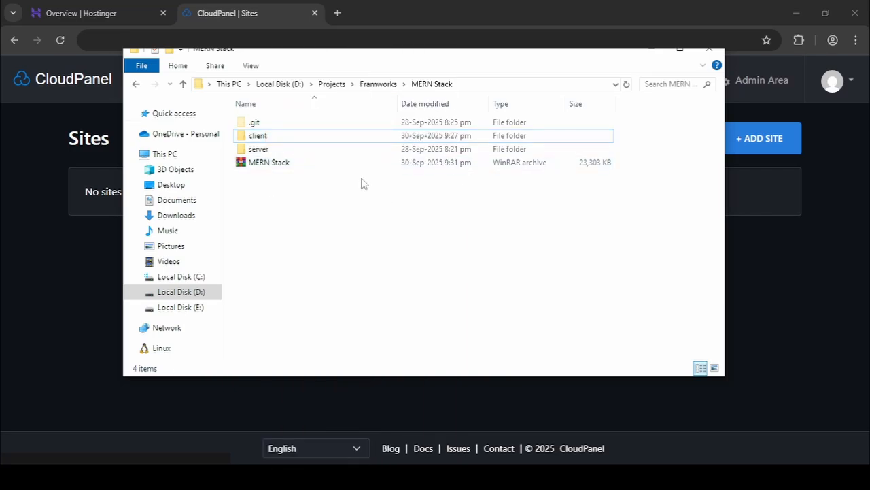
{"action": "left_click", "coordinate": [651, 49]}
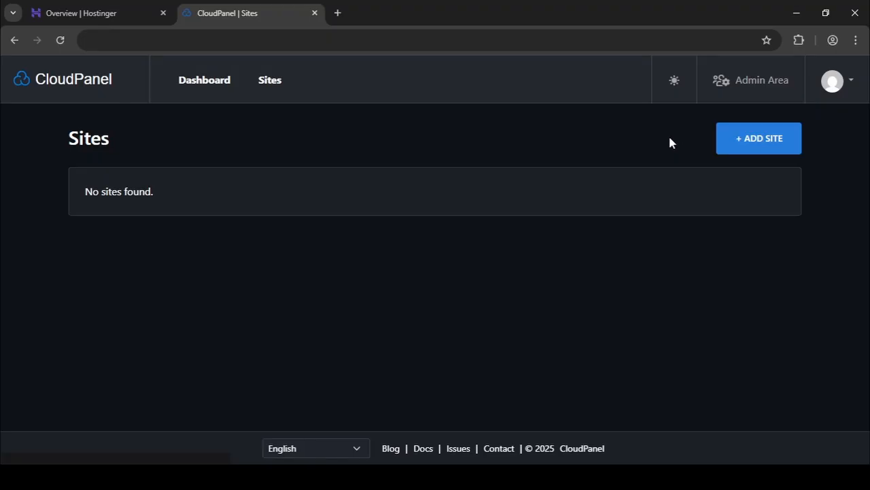
Create a Node.js site in CloudPanel for the server's hstgr.cloud domain, keeping Node 22 LTS and app port 3000.
{"action": "left_click", "coordinate": [743, 141]}
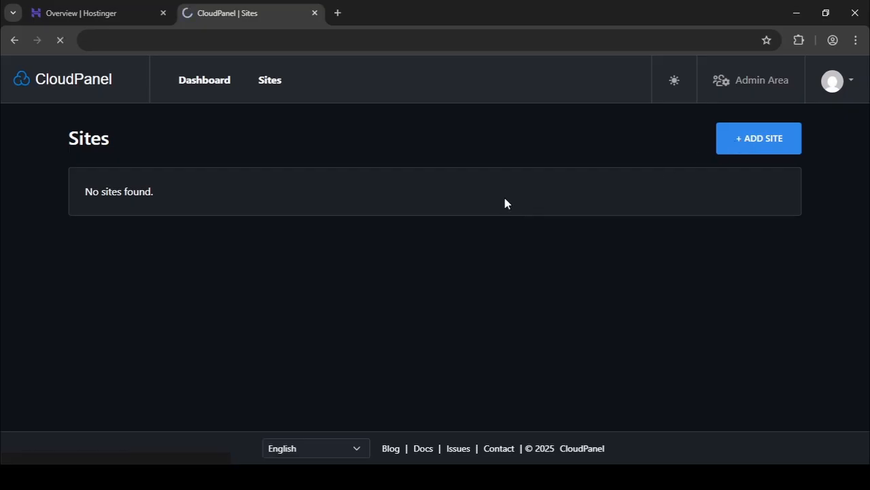
{"action": "scroll", "coordinate": [429, 197], "scroll_direction": "down", "scroll_amount": 3}
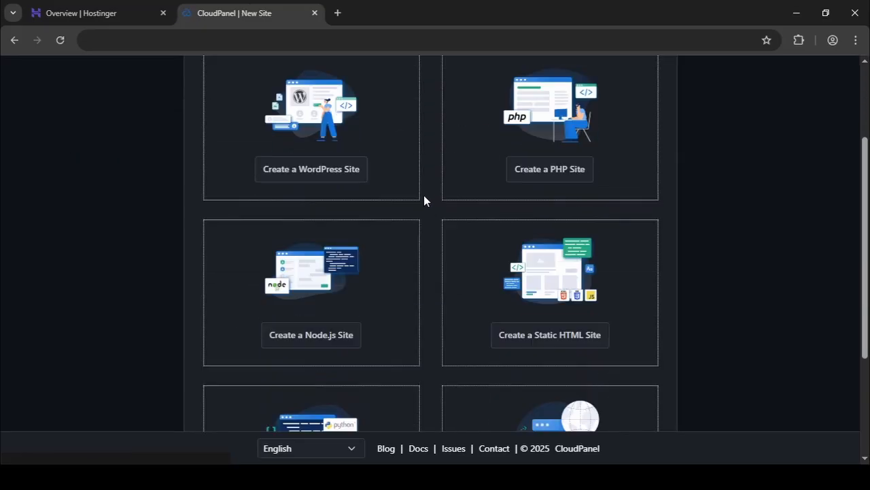
{"action": "left_click", "coordinate": [341, 273]}
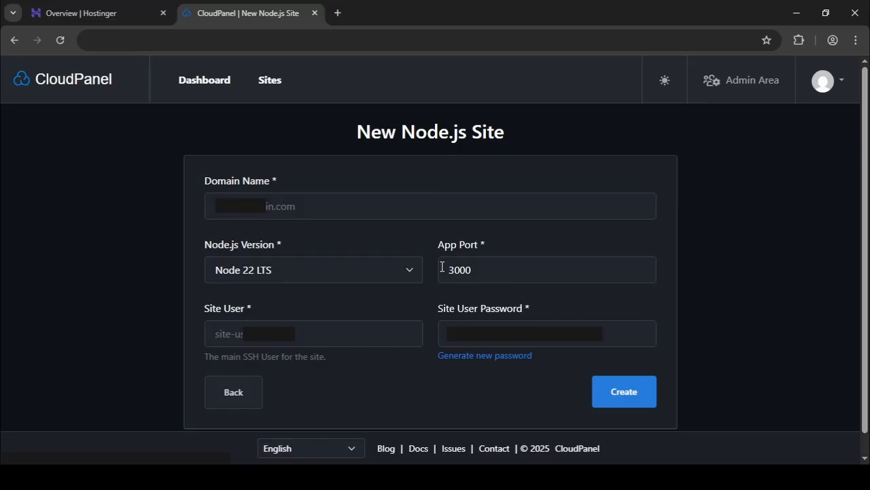
{"action": "left_click_drag", "start_coordinate": [442, 268], "coordinate": [495, 267]}
{"action": "left_click", "coordinate": [508, 236]}
{"action": "left_click", "coordinate": [414, 206]}
{"action": "left_click", "coordinate": [335, 243]}
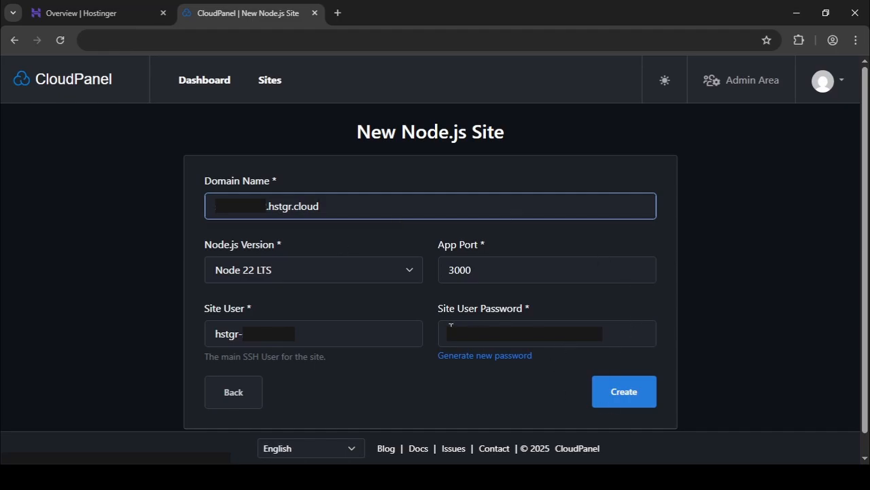
{"action": "left_click", "coordinate": [531, 323]}
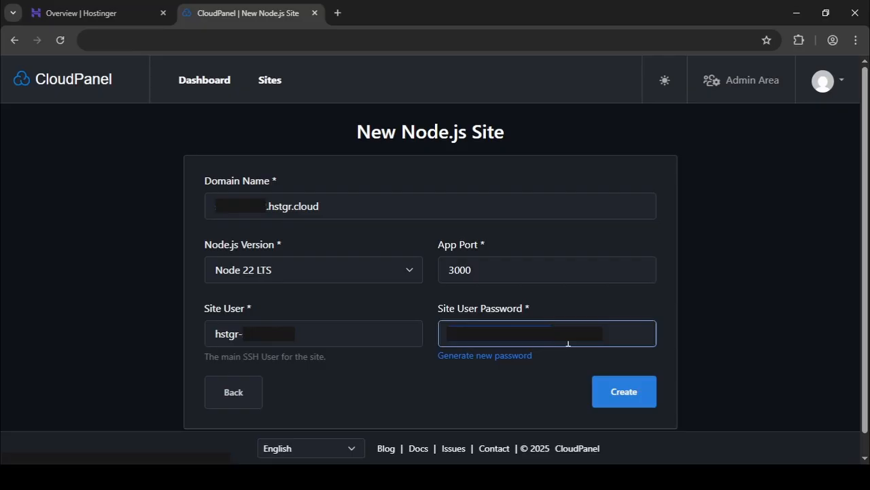
{"action": "left_click", "coordinate": [641, 399]}
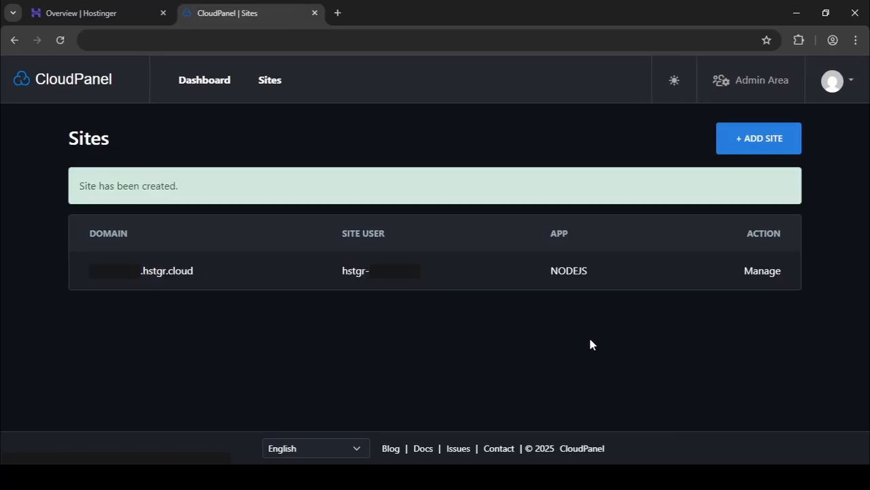
Start a second Node.js site with the server's hstgr.cloud domain and set its app port to 4000.
{"action": "left_click", "coordinate": [766, 143]}
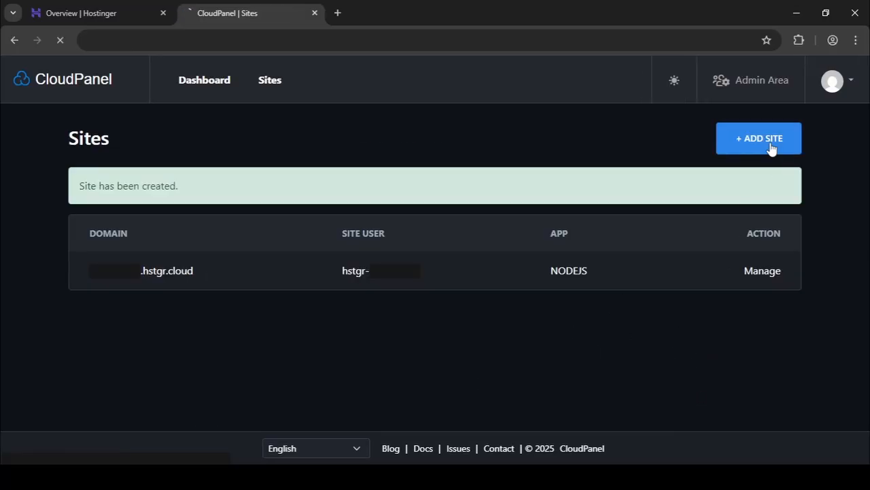
{"action": "scroll", "coordinate": [457, 245], "scroll_direction": "down", "scroll_amount": 3}
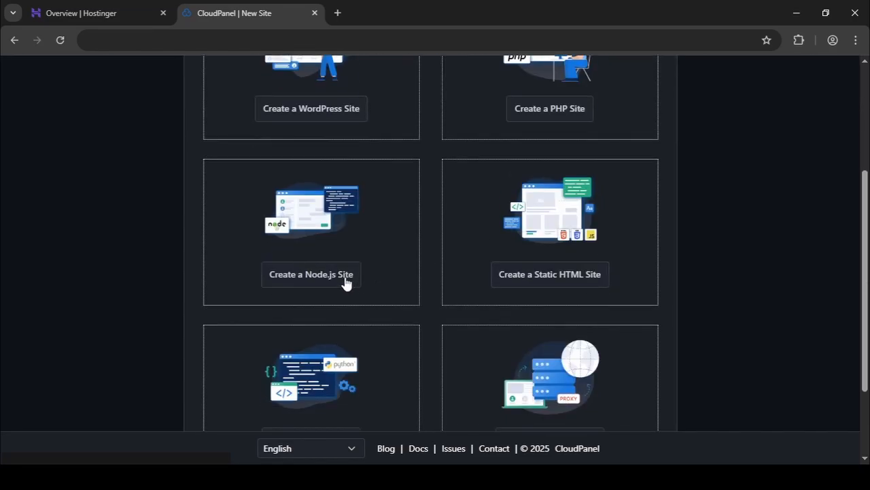
{"action": "left_click", "coordinate": [345, 279]}
{"action": "left_click", "coordinate": [352, 207]}
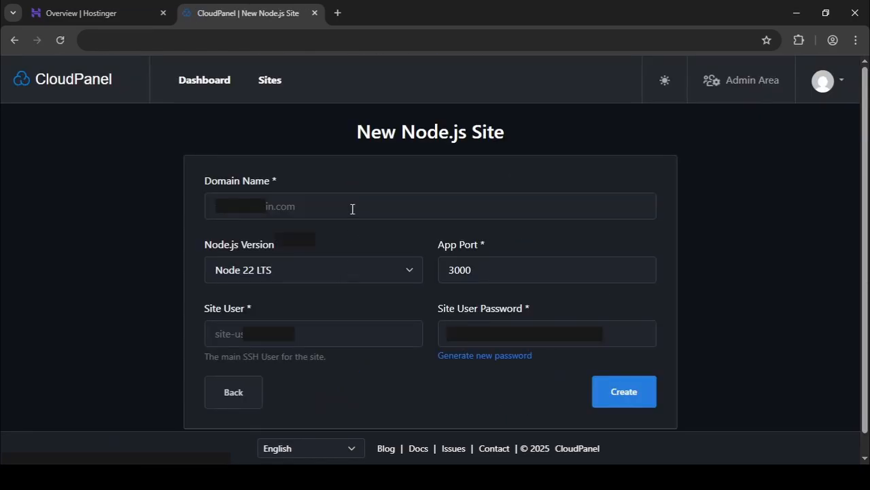
{"action": "left_click", "coordinate": [338, 243]}
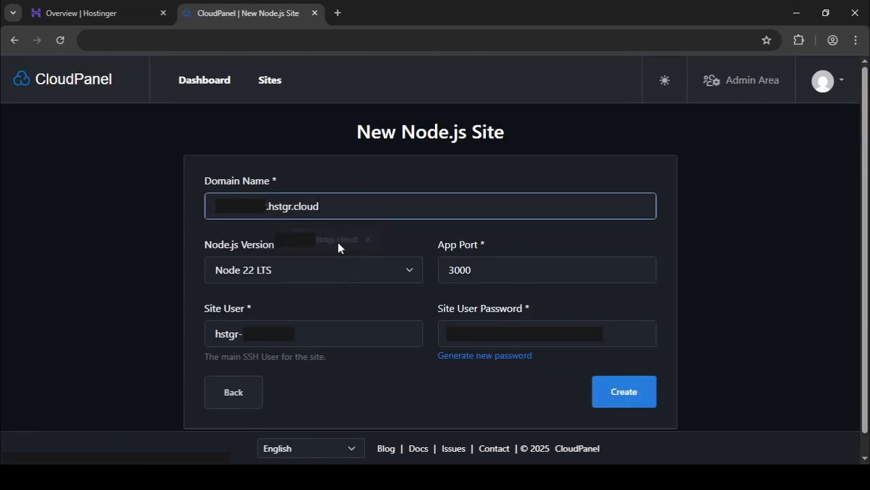
{"action": "left_click", "coordinate": [457, 270]}
{"action": "key", "text": "BackSpace"}
{"action": "type", "text": "4"}
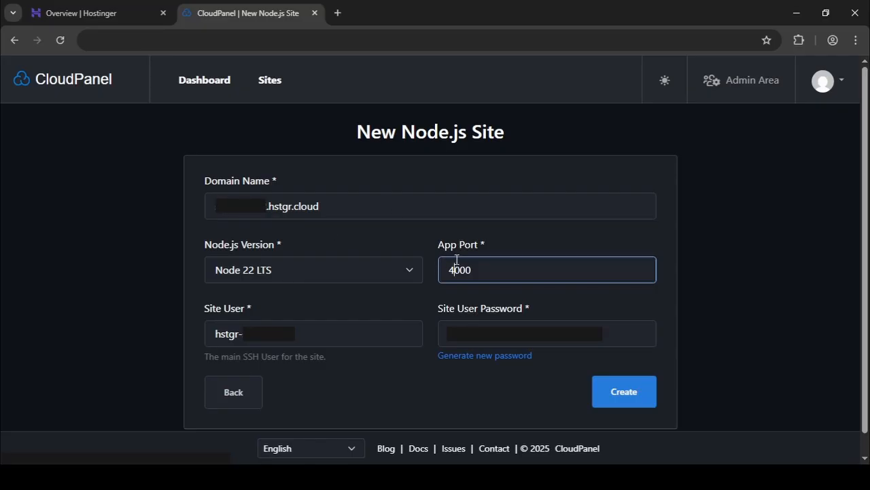
Add the prefix "server." to the new Node.js site's domain name and create the site.
{"action": "left_click", "coordinate": [231, 204]}
{"action": "key", "text": "ctrl+a"}
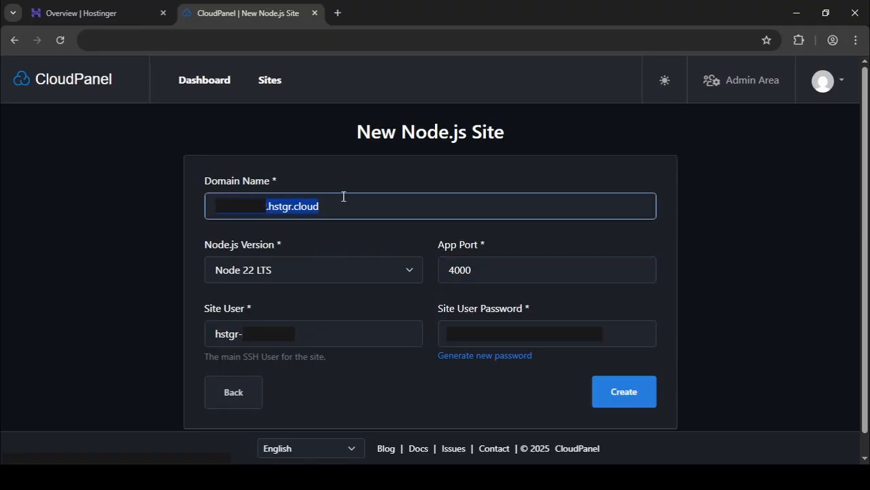
{"action": "left_click", "coordinate": [214, 207]}
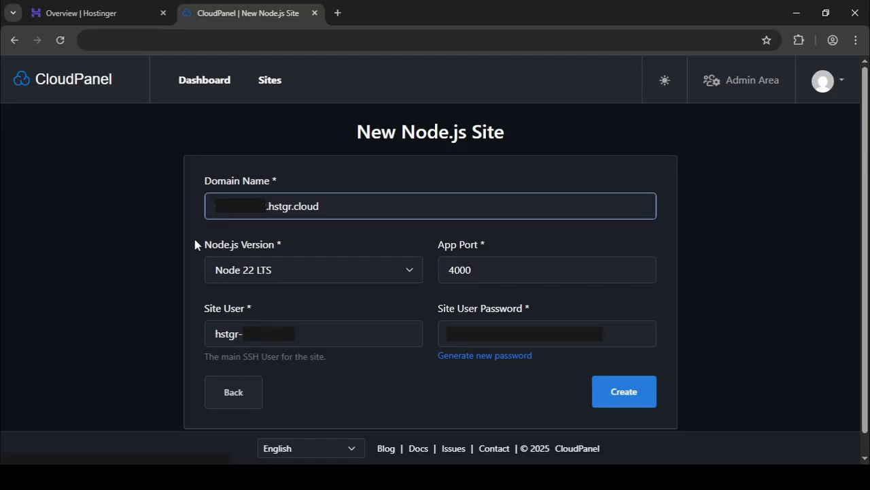
{"action": "type", "text": "servers"}
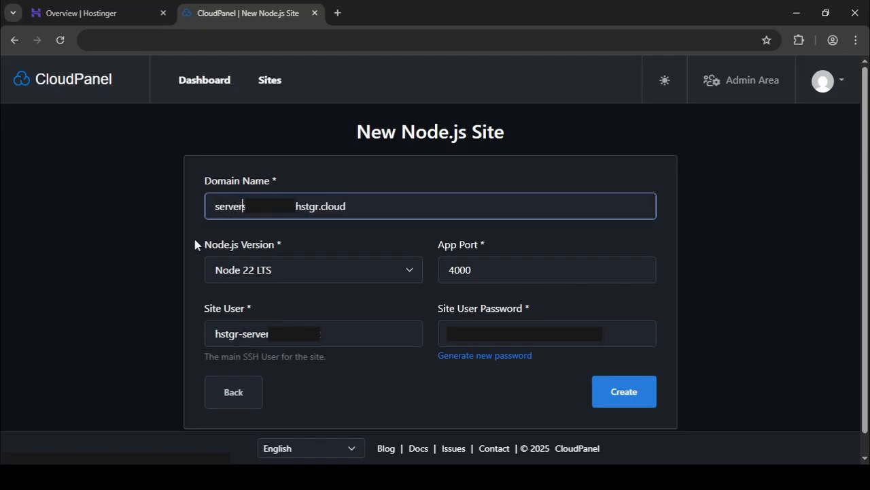
{"action": "type", "text": "."}
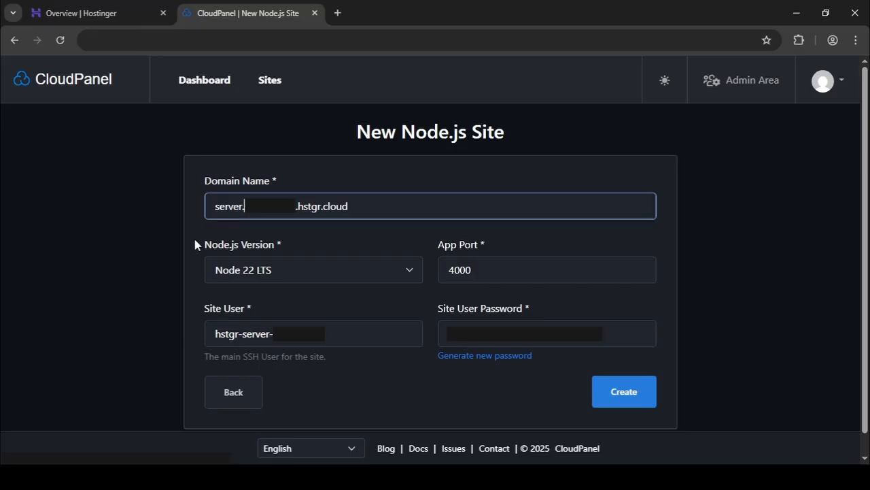
{"action": "left_click_drag", "start_coordinate": [213, 201], "coordinate": [246, 215]}
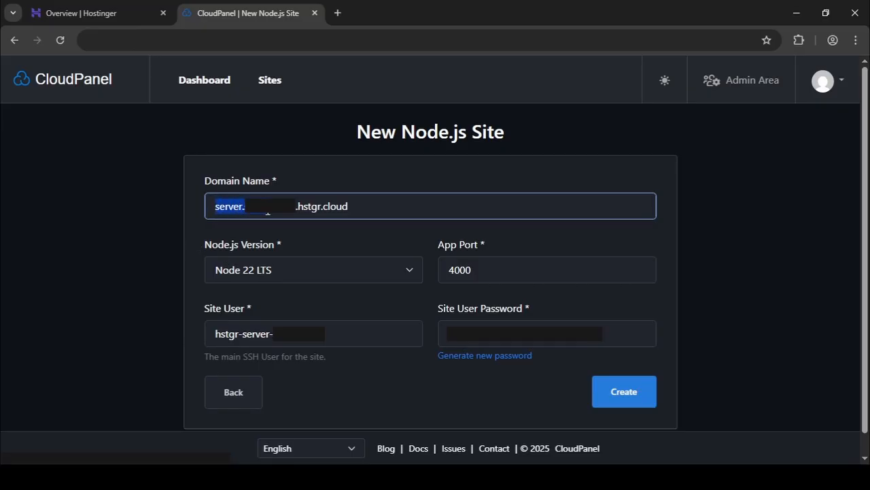
{"action": "left_click", "coordinate": [401, 197]}
{"action": "left_click", "coordinate": [378, 249]}
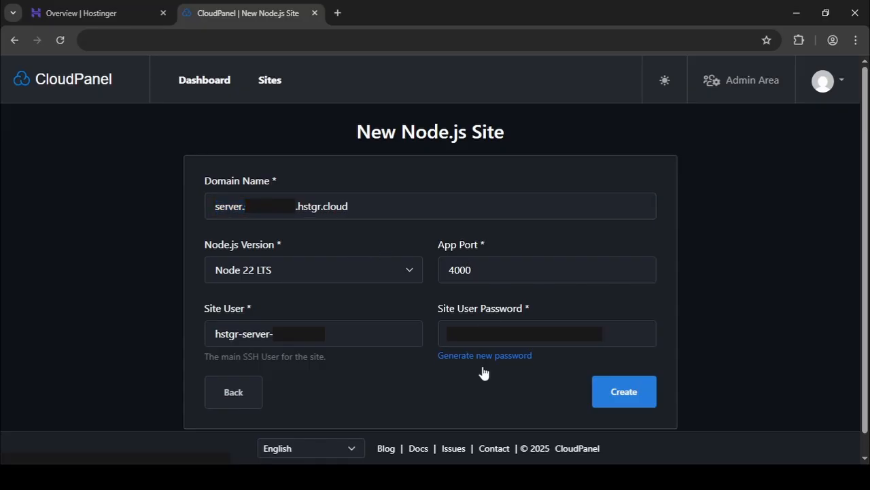
{"action": "left_click", "coordinate": [579, 332]}
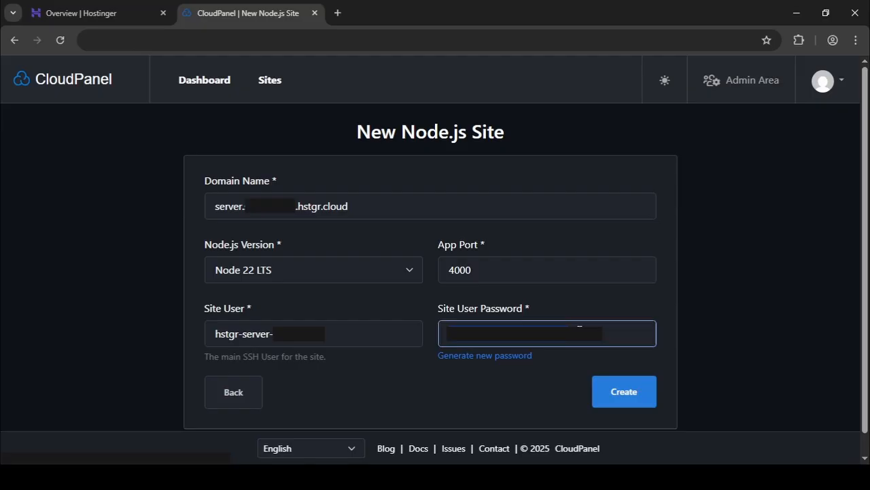
{"action": "left_click", "coordinate": [604, 393]}
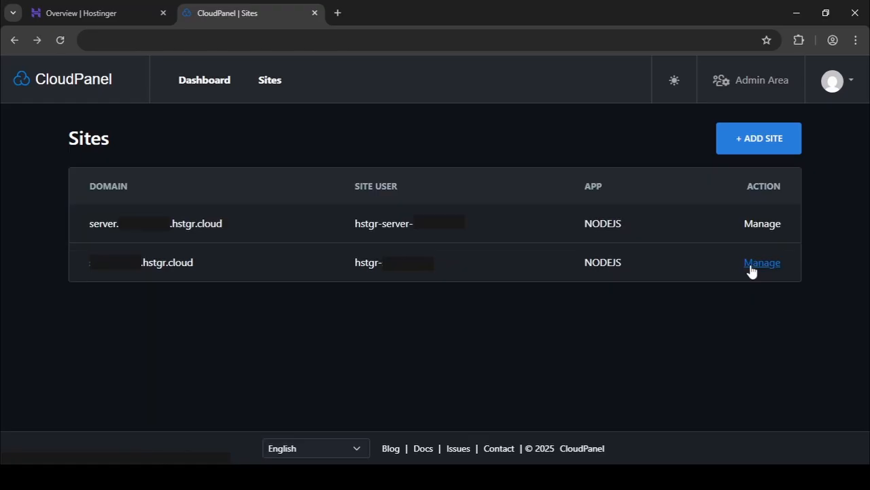
Open the management pages of both sites in separate tabs and switch to the main hstgr.cloud domain's page.
{"action": "middle_click", "coordinate": [753, 265]}
{"action": "middle_click", "coordinate": [757, 226]}
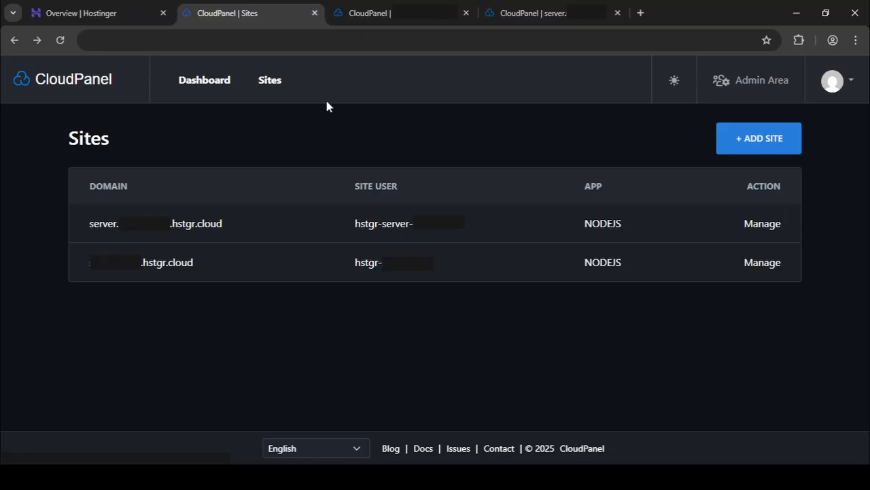
{"action": "left_click", "coordinate": [372, 15]}
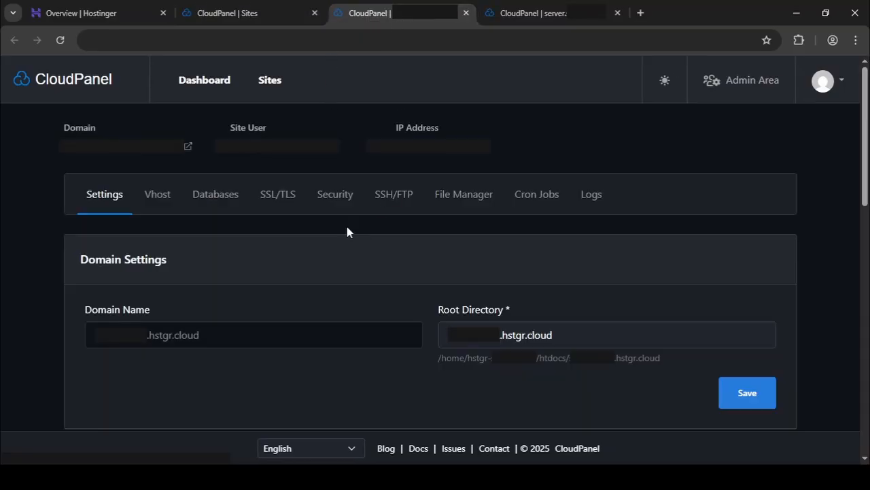
Create a new Let's Encrypt certificate for the main hstgr.cloud domain.
{"action": "left_click", "coordinate": [274, 197]}
{"action": "left_click", "coordinate": [765, 274]}
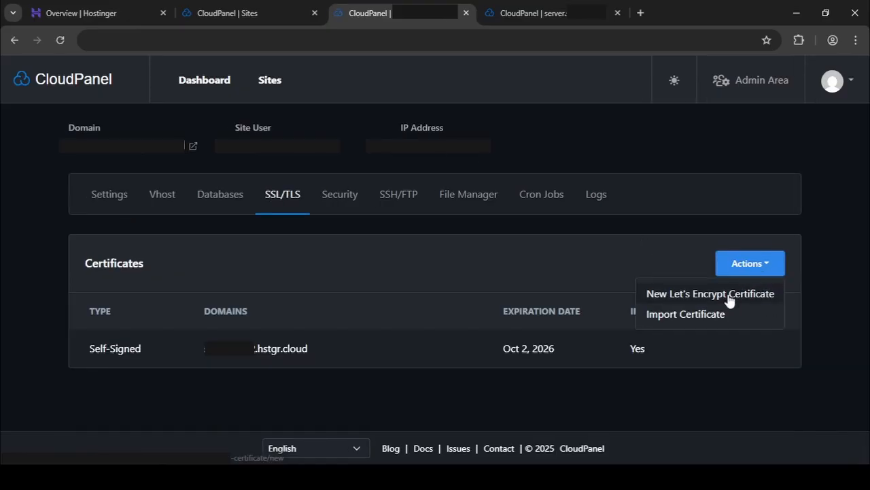
{"action": "left_click", "coordinate": [728, 291]}
{"action": "left_click", "coordinate": [684, 373]}
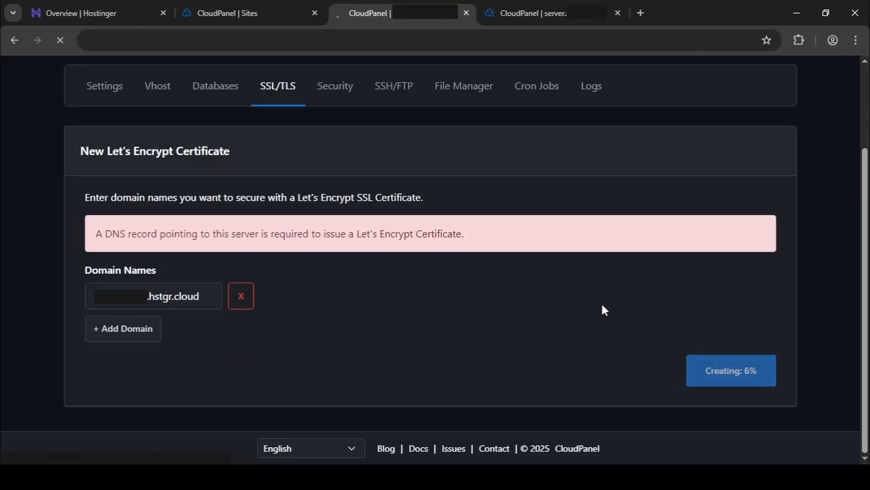
Open the server subdomain's SSL/TLS certificates and return to the main site's certificate list.
{"action": "left_click", "coordinate": [521, 11]}
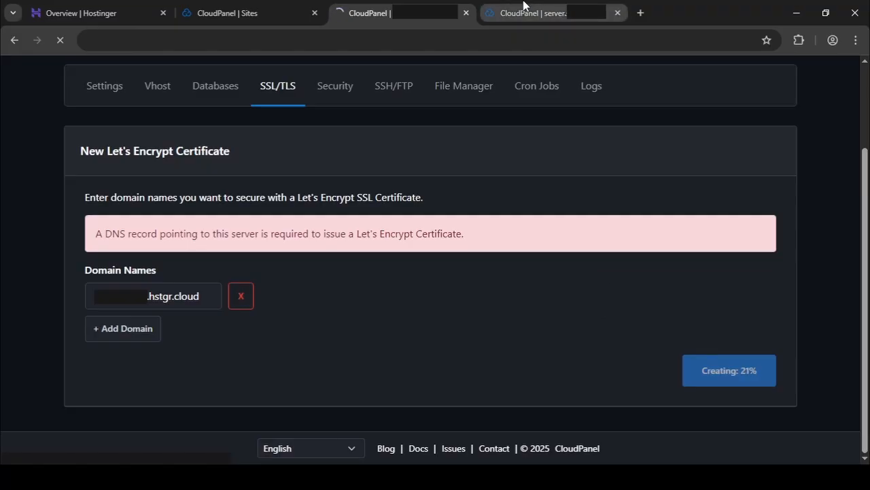
{"action": "left_click", "coordinate": [283, 194]}
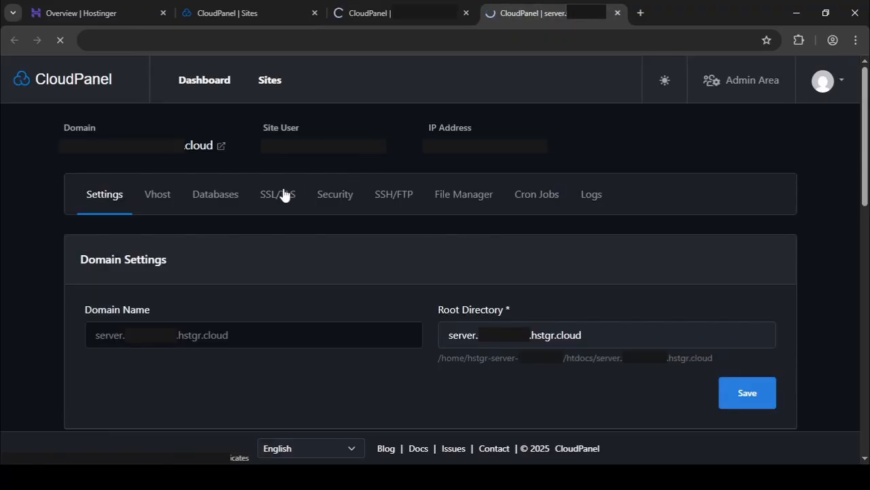
{"action": "left_click", "coordinate": [400, 10]}
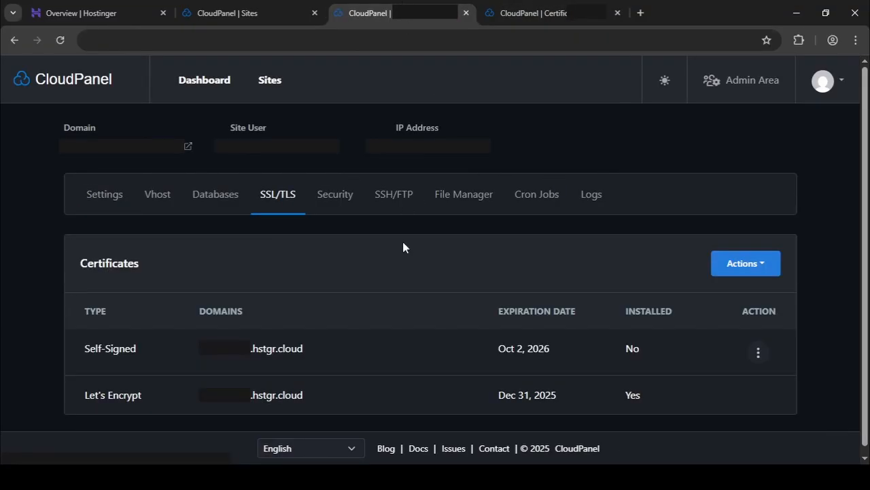
Open the main site's settings and go to the SSH Keys entry of its site user.
{"action": "left_click", "coordinate": [104, 197]}
{"action": "scroll", "coordinate": [364, 224], "scroll_direction": "down", "scroll_amount": 5}
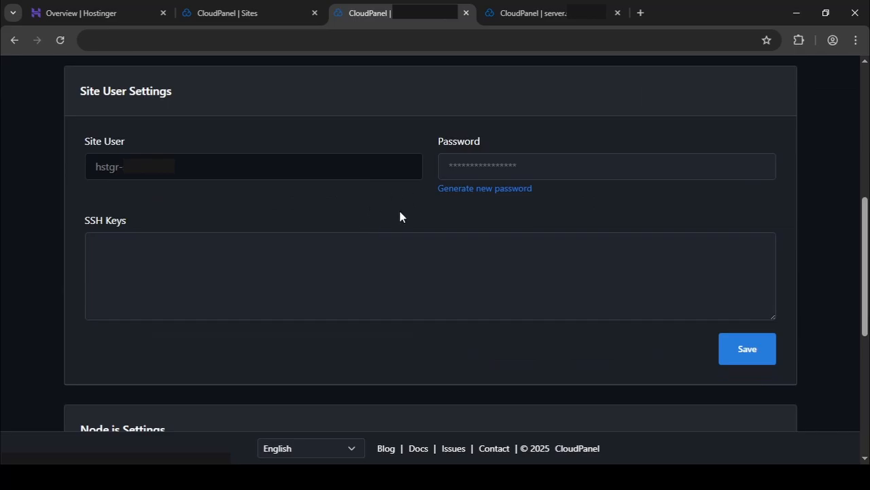
{"action": "left_click", "coordinate": [118, 259]}
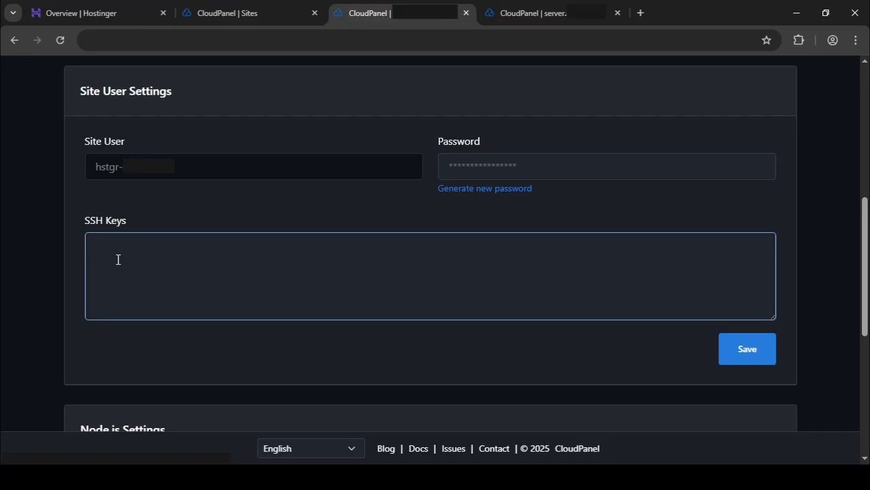
Enter the SSH key generation command ssh-keygen -t ed25519.
{"action": "type", "text": "ssh-keygen -t ed25519"}
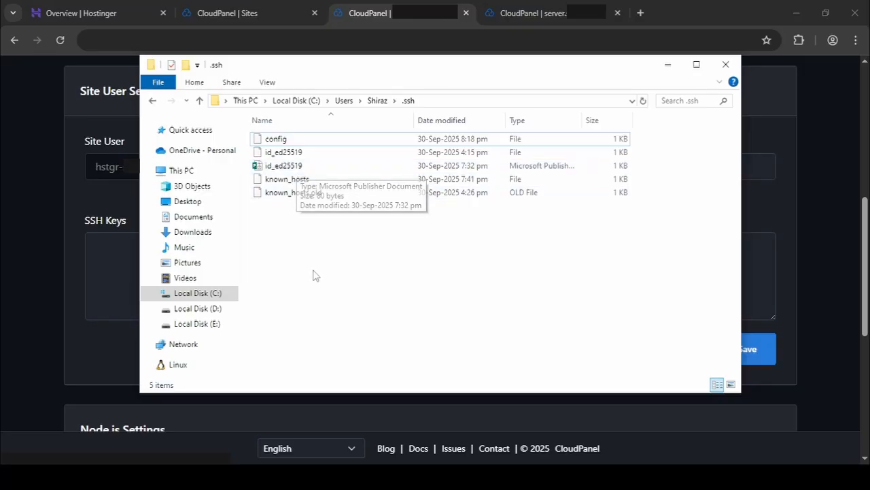
Open the id_ed25519 public key file from the .ssh folder in Notepad, copy its whole content, and minimize Notepad.
{"action": "double_click", "coordinate": [299, 166]}
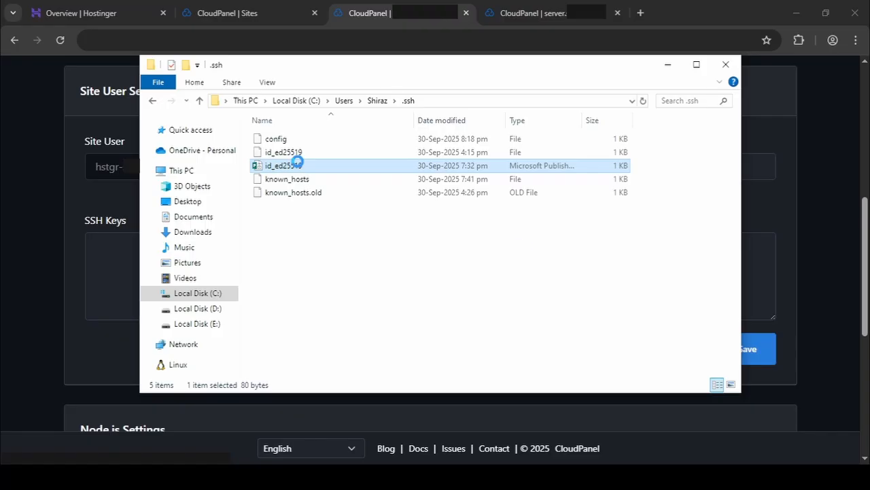
{"action": "key", "text": "ctrl+a"}
{"action": "key", "text": "ctrl+c"}
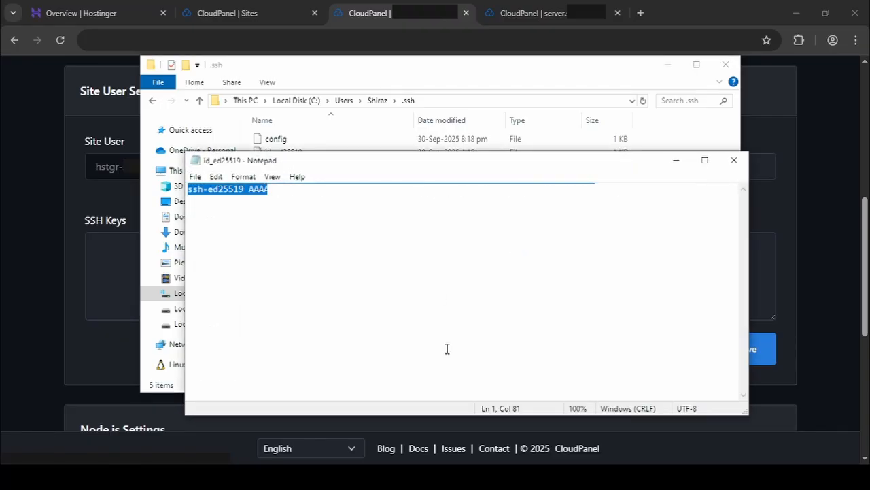
{"action": "left_click", "coordinate": [492, 332]}
{"action": "key", "text": "ctrl+a"}
{"action": "left_click", "coordinate": [617, 241]}
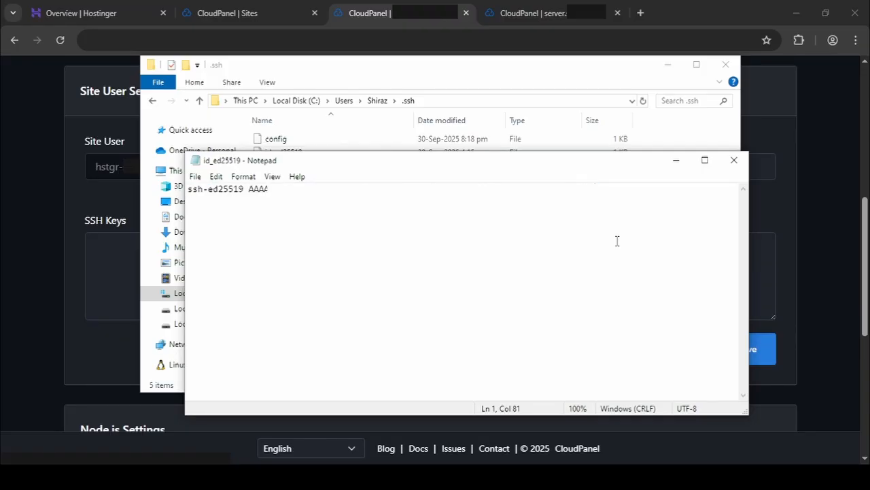
{"action": "left_click", "coordinate": [676, 160]}
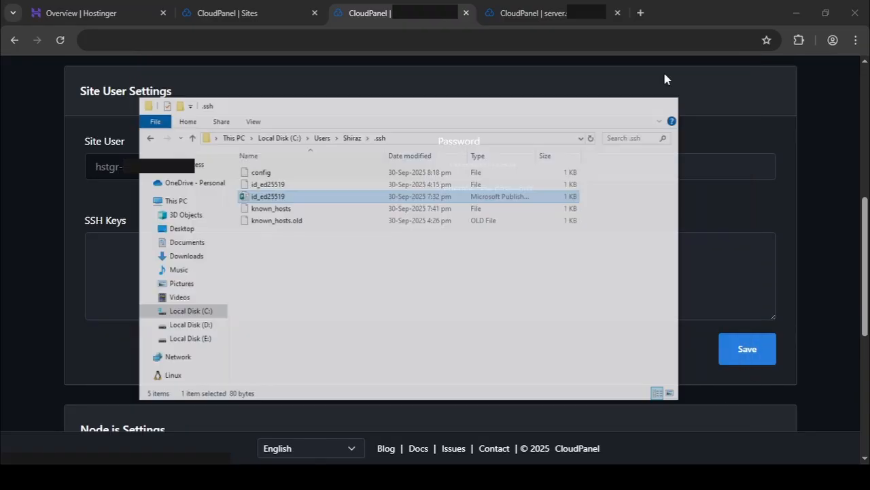
Paste the public SSH key into the site user's SSH Keys and save the Site User Settings.
{"action": "left_click", "coordinate": [414, 250]}
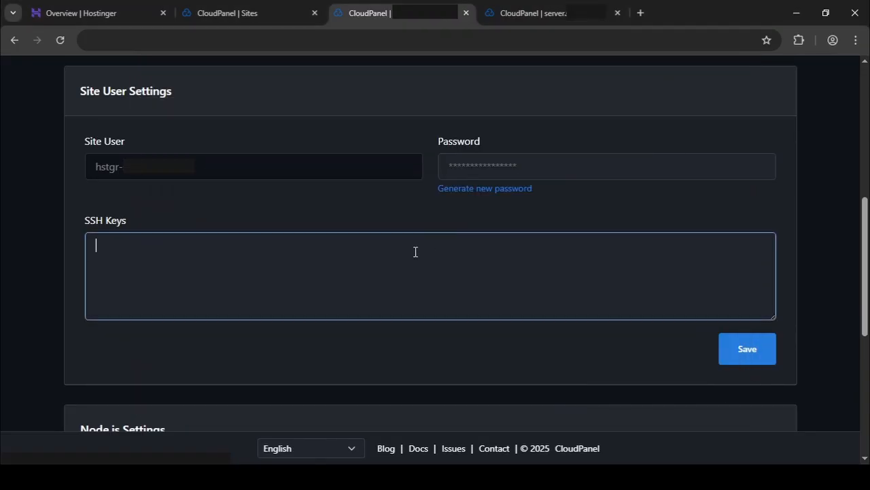
{"action": "key", "text": "ctrl+v"}
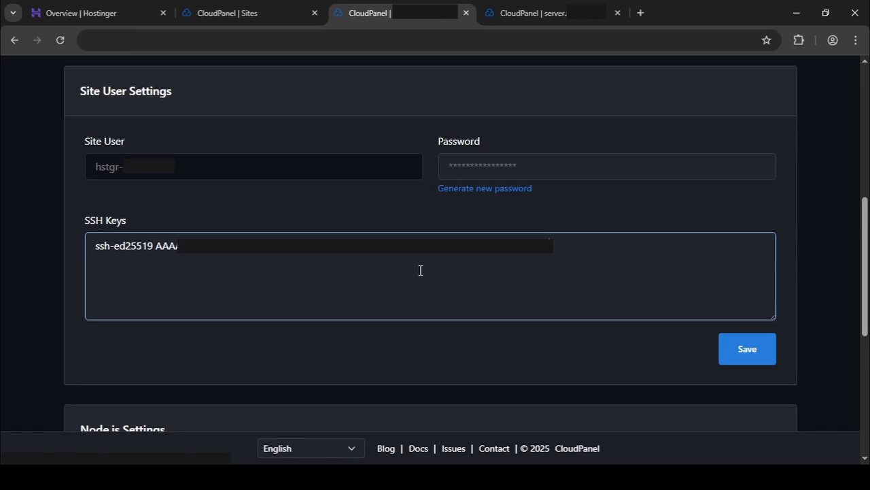
{"action": "left_click", "coordinate": [591, 221]}
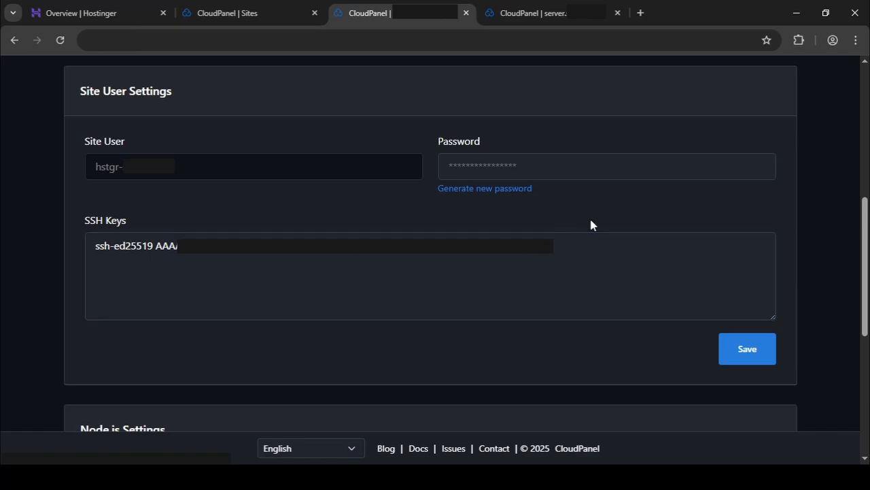
{"action": "left_click", "coordinate": [747, 348]}
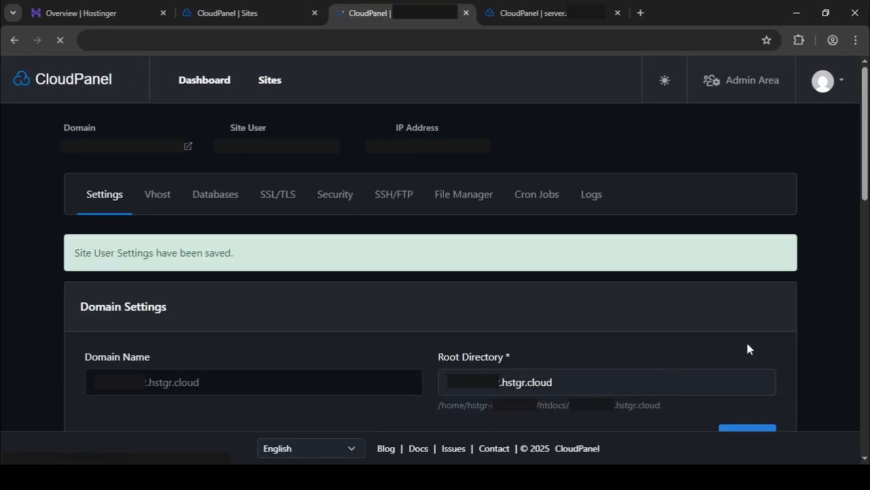
Upload the MERN Stack archive from the local project folder into the domain folder under htdocs in the first File Manager.
{"action": "scroll", "coordinate": [611, 293], "scroll_direction": "down", "scroll_amount": 5}
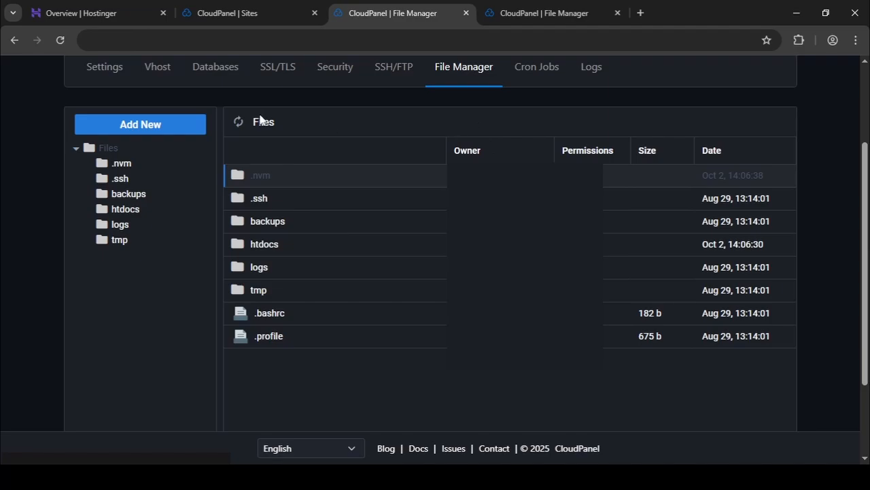
{"action": "left_click", "coordinate": [125, 210]}
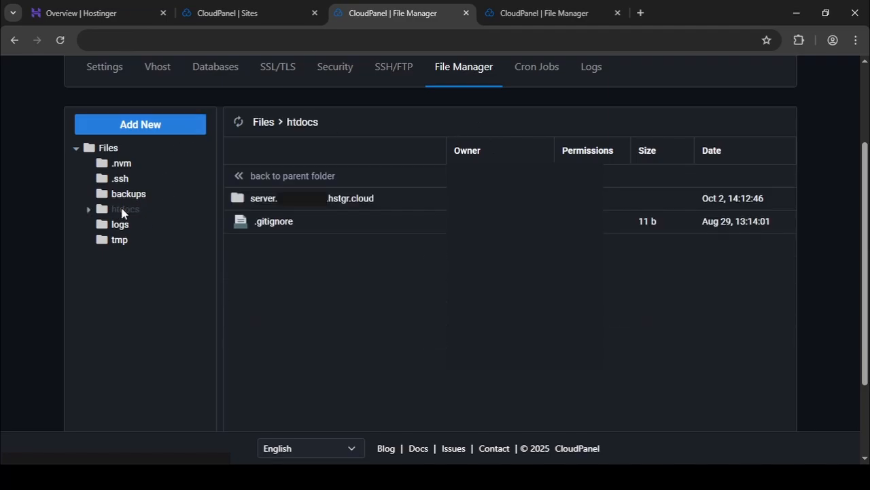
{"action": "double_click", "coordinate": [381, 198]}
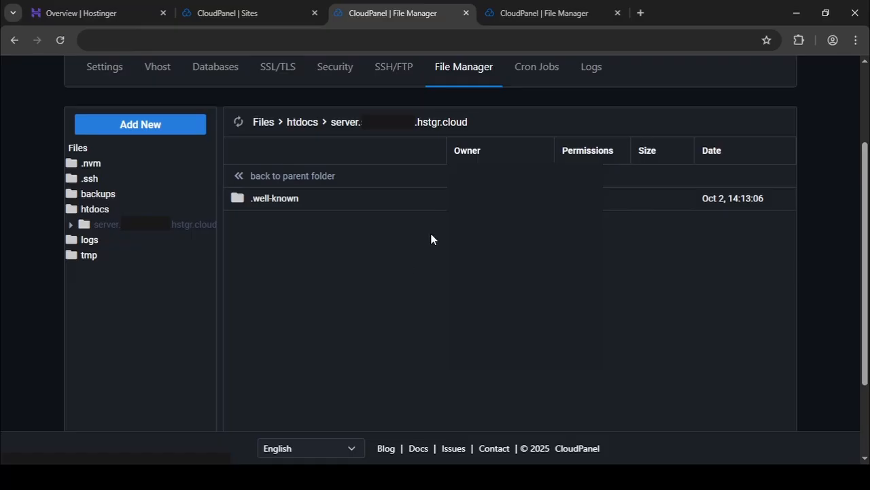
{"action": "key", "text": "alt+Tab"}
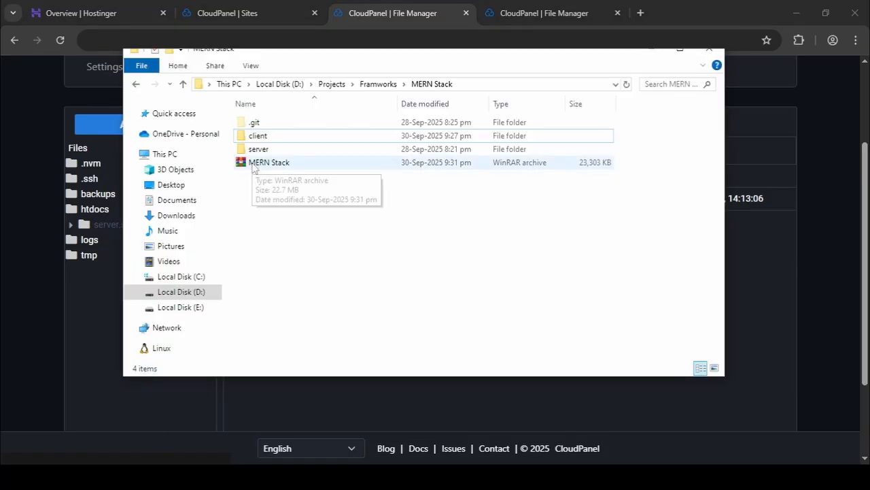
{"action": "left_click", "coordinate": [262, 169]}
{"action": "left_click_drag", "start_coordinate": [262, 174], "coordinate": [768, 298]}
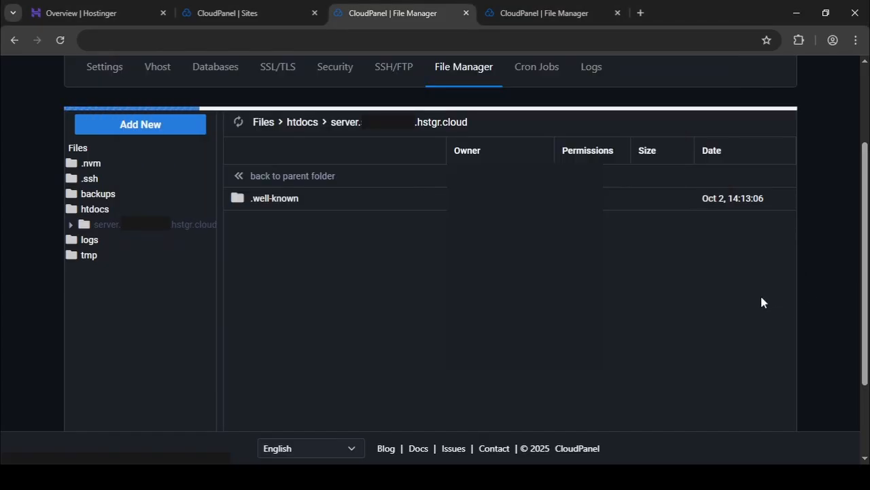
Upload the same MERN Stack archive into the domain folder under htdocs in the second File Manager tab.
{"action": "left_click", "coordinate": [554, 13]}
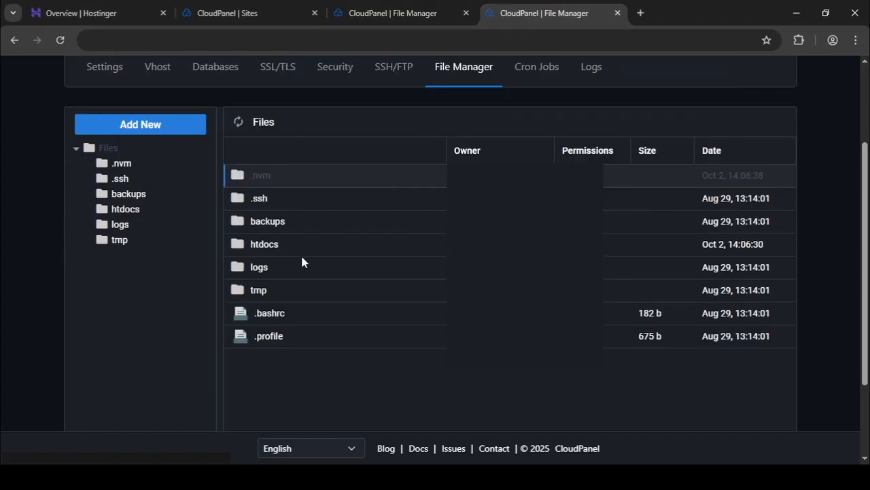
{"action": "left_click", "coordinate": [126, 211]}
{"action": "double_click", "coordinate": [283, 201]}
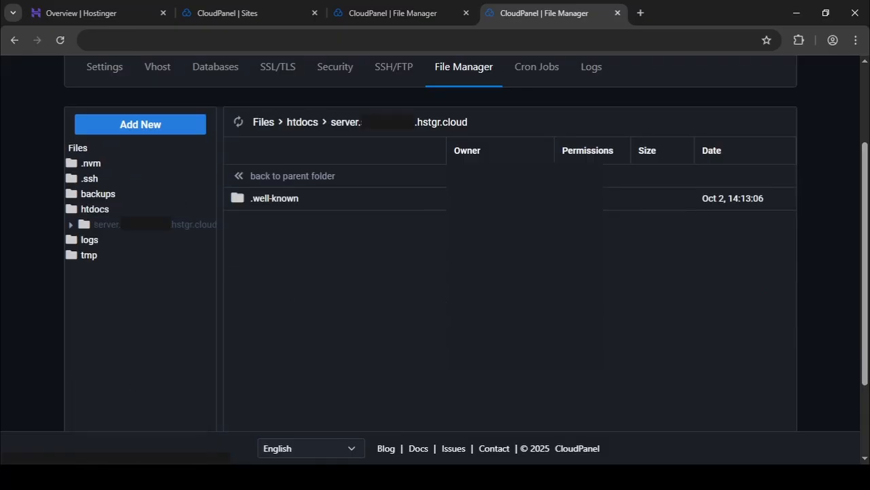
{"action": "key", "text": "alt+Tab"}
{"action": "left_click_drag", "start_coordinate": [275, 165], "coordinate": [758, 267]}
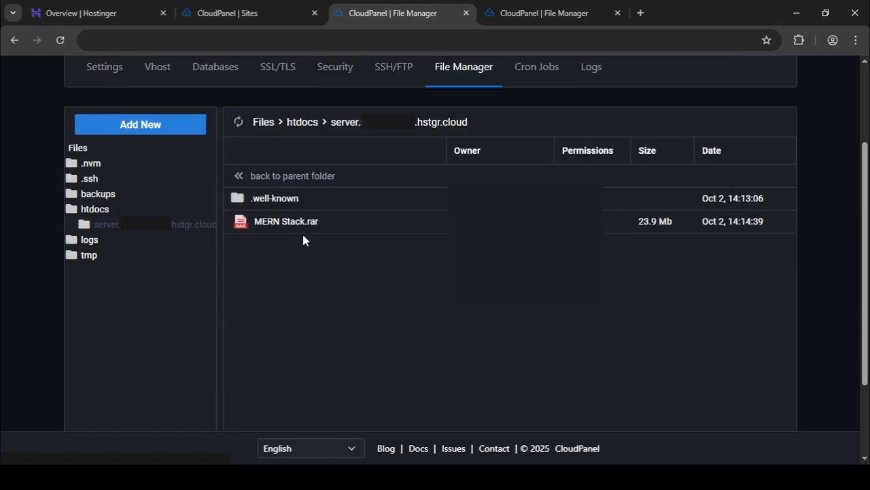
Extract the uploaded MERN Stack.rar inside the domain folder under htdocs in the first File Manager.
{"action": "left_click", "coordinate": [279, 228]}
{"action": "right_click", "coordinate": [279, 228]}
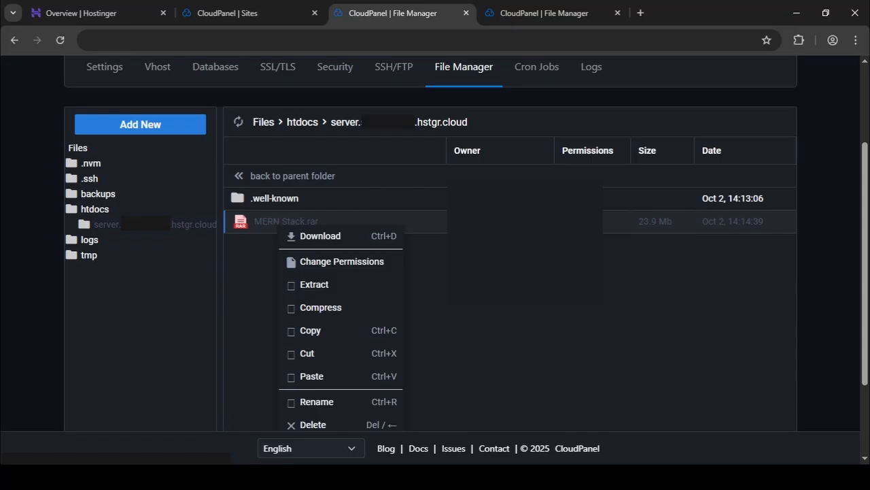
{"action": "left_click", "coordinate": [345, 285]}
{"action": "left_click", "coordinate": [508, 332]}
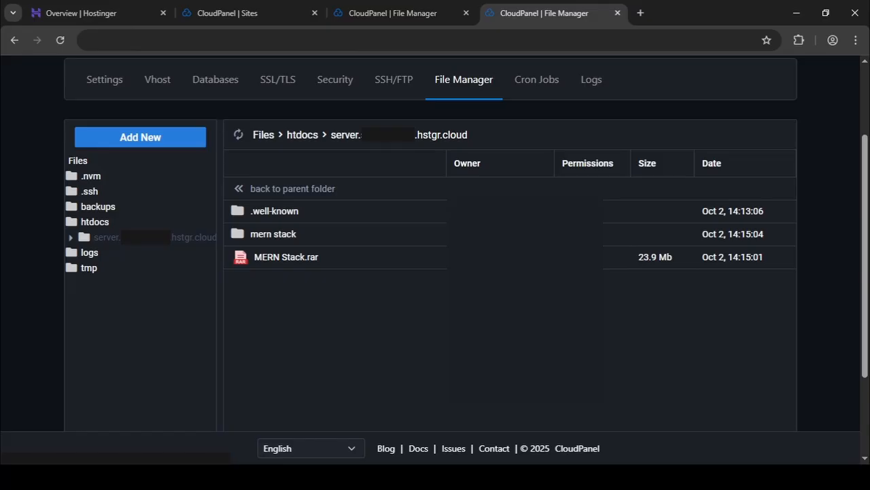
Delete MERN Stack.rar from the server site's domain folder and open the extracted mern stack folder.
{"action": "left_click", "coordinate": [306, 256]}
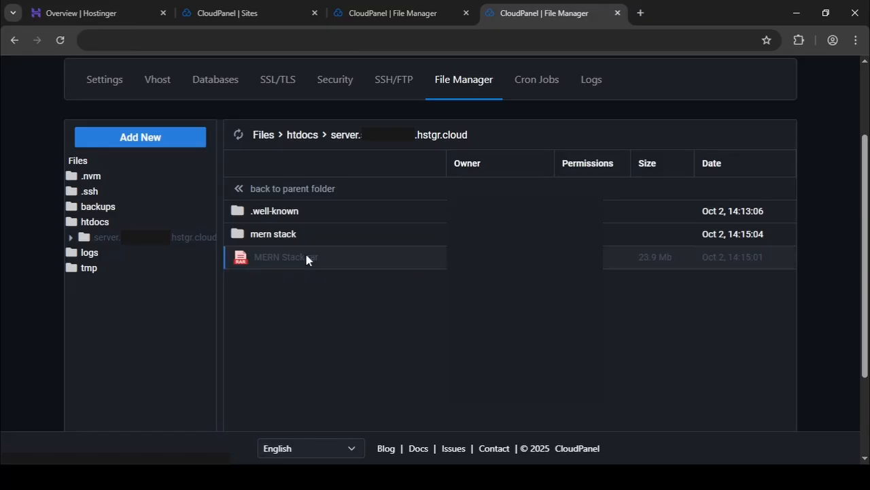
{"action": "key", "text": "Delete"}
{"action": "key", "text": "Return"}
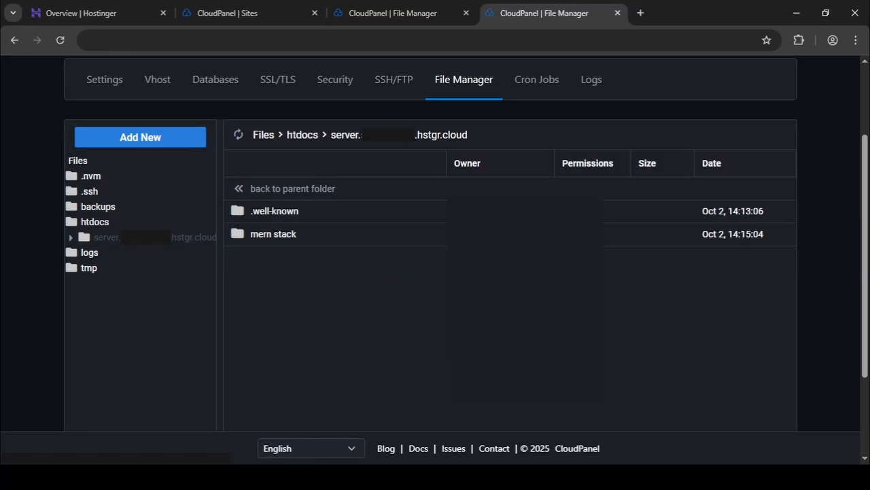
{"action": "double_click", "coordinate": [284, 241]}
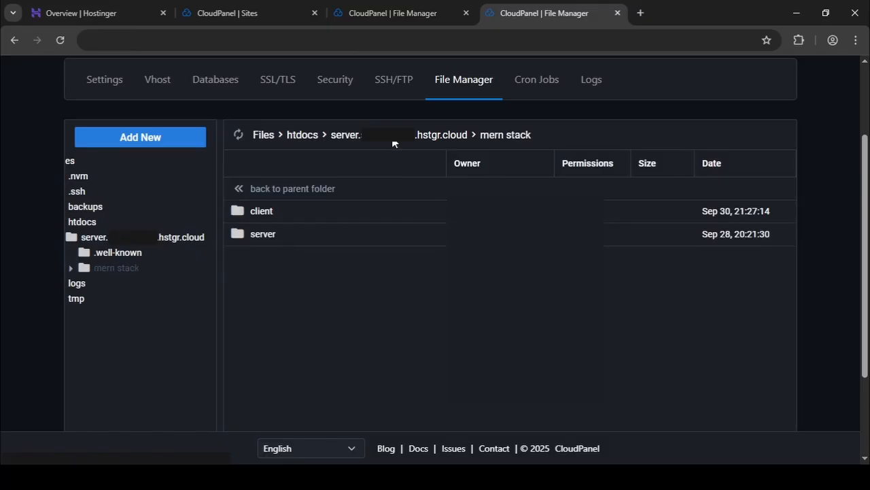
Reload the other File Manager page and open the client site's domain folder under htdocs.
{"action": "left_click", "coordinate": [394, 14]}
{"action": "double_click", "coordinate": [284, 228]}
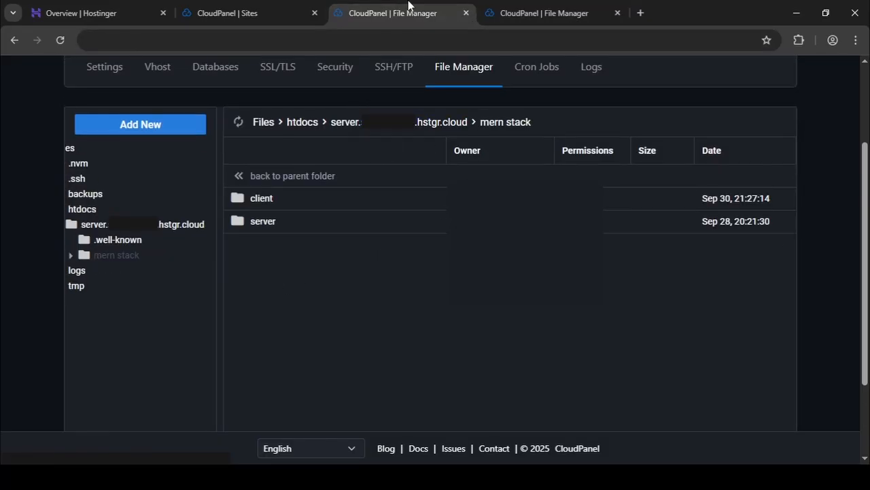
{"action": "left_click", "coordinate": [60, 39]}
{"action": "left_click", "coordinate": [105, 221]}
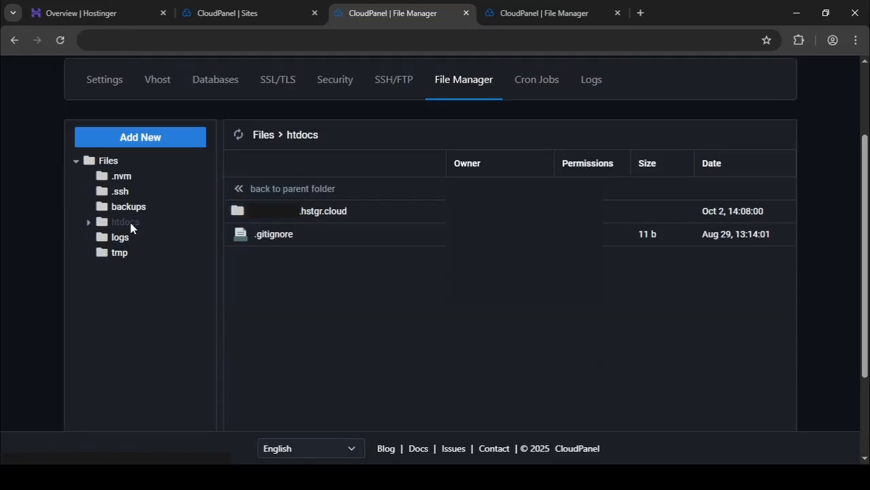
{"action": "left_click", "coordinate": [300, 210]}
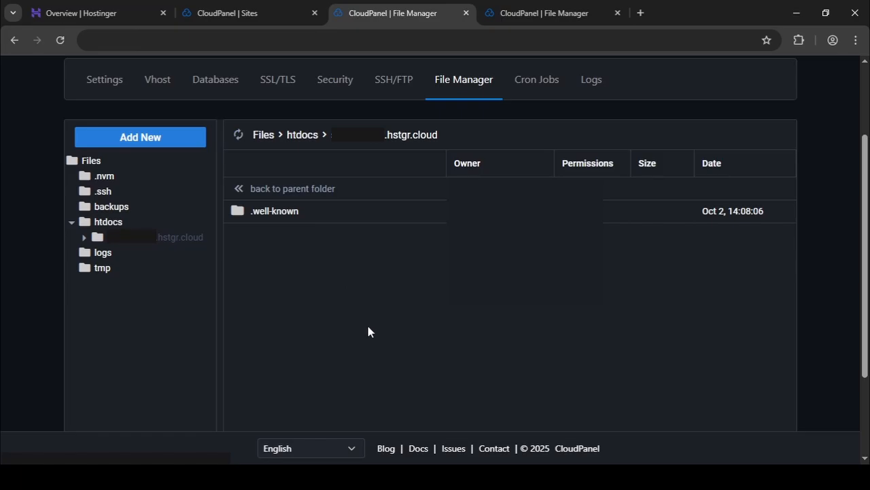
Upload MERN Stack.rar from the local project folder into the client site's domain folder and extract it there.
{"action": "key", "text": "alt+Tab"}
{"action": "left_click_drag", "start_coordinate": [288, 162], "coordinate": [449, 416]}
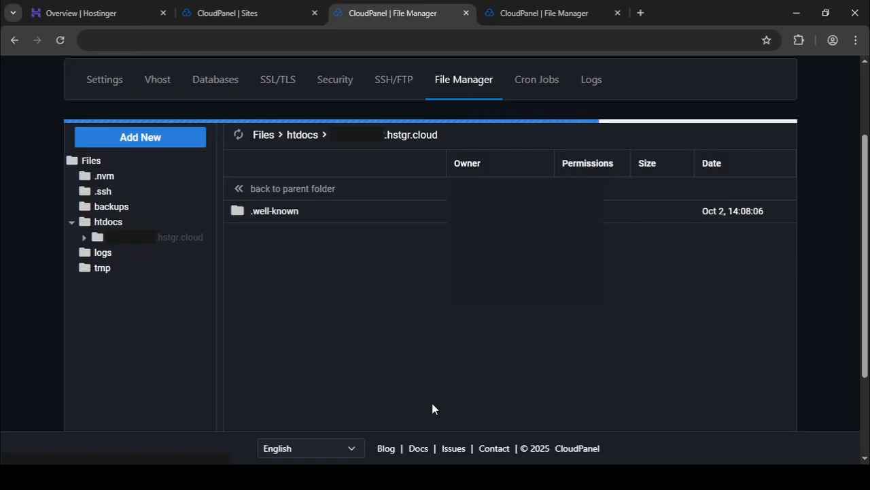
{"action": "key", "text": "Return"}
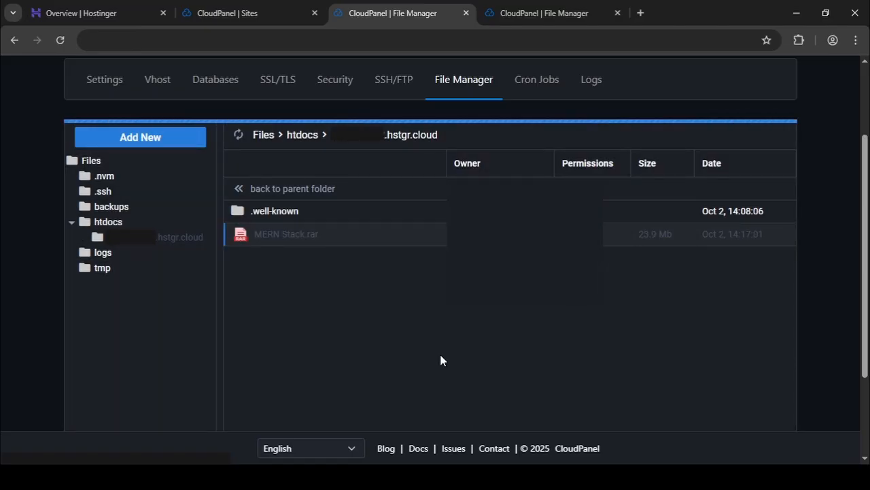
Delete MERN Stack.rar from the client site's domain folder and open the extracted mern stack folder.
{"action": "key", "text": "Delete"}
{"action": "key", "text": "Return"}
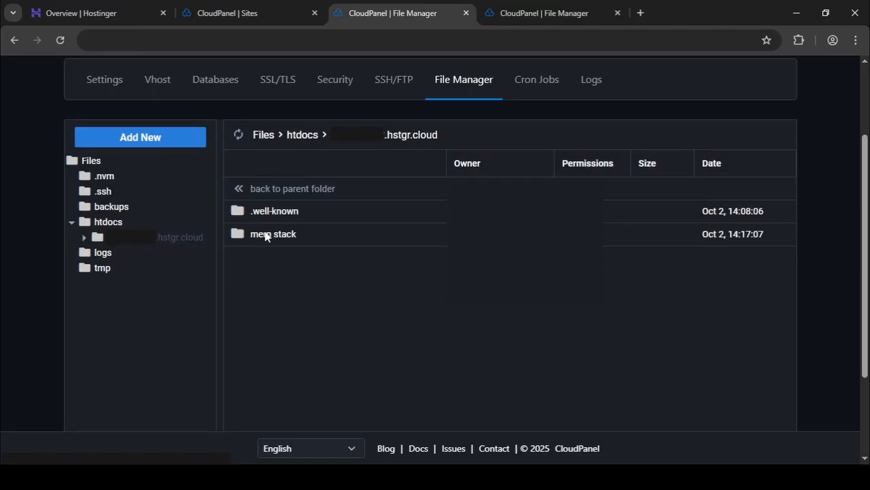
{"action": "left_click", "coordinate": [265, 236]}
{"action": "double_click", "coordinate": [265, 235]}
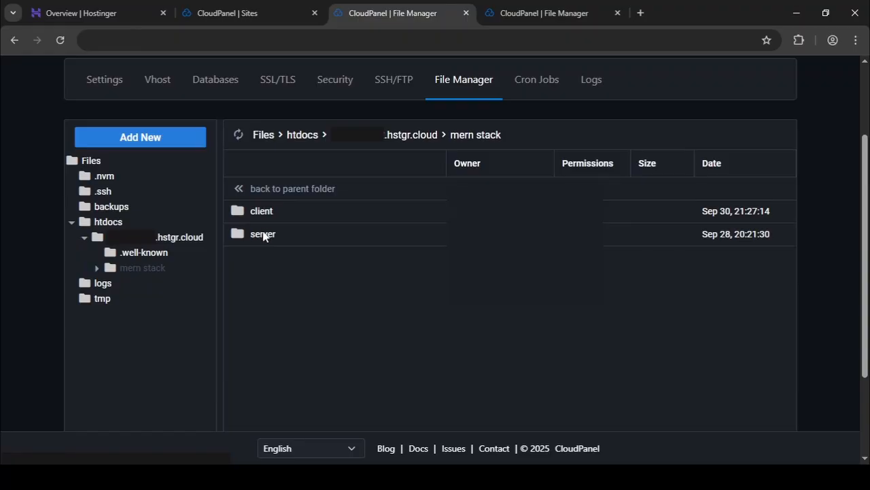
Open mern stack's server folder in the server site's File Manager and its client folder in the client site's File Manager.
{"action": "left_click", "coordinate": [525, 15]}
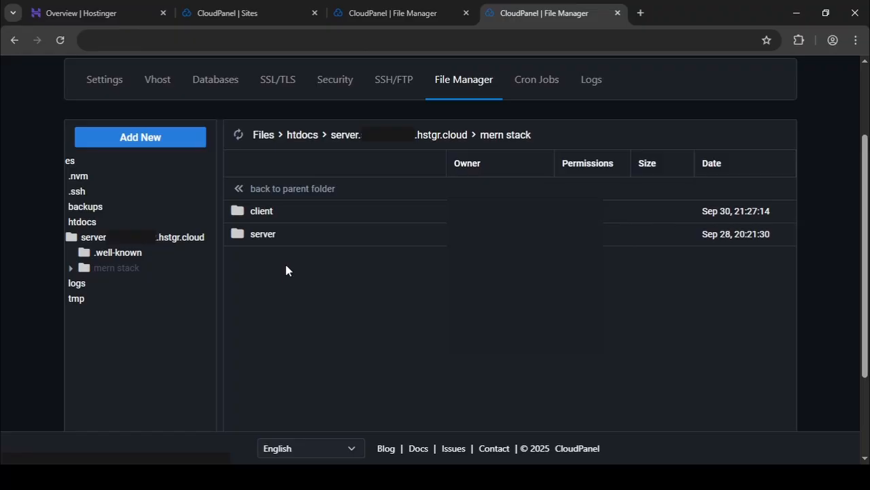
{"action": "double_click", "coordinate": [265, 242]}
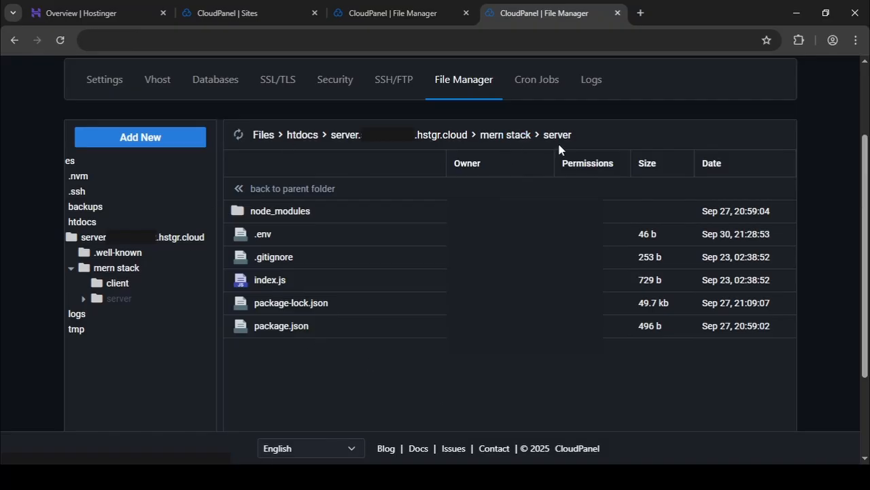
{"action": "key", "text": "ctrl+shift+Tab"}
{"action": "left_click", "coordinate": [133, 283]}
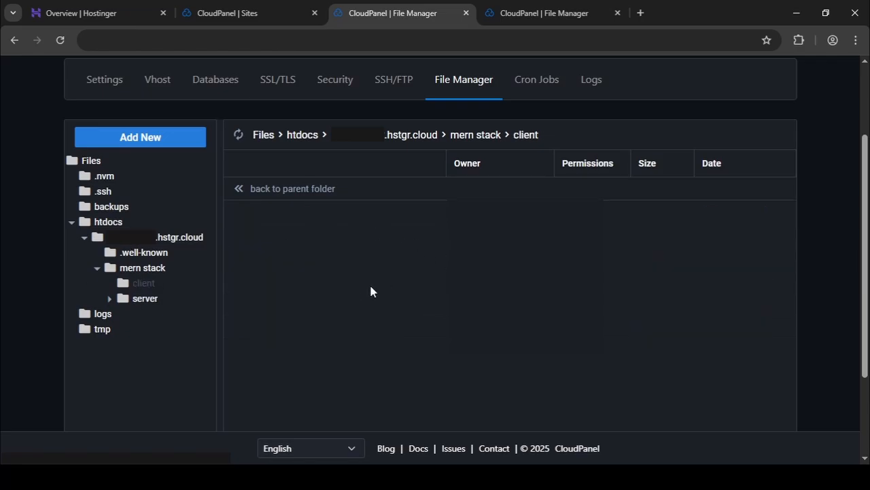
Reload the client site's File Manager and move everything from mern stack > client into the domain folder under htdocs.
{"action": "left_click", "coordinate": [58, 40]}
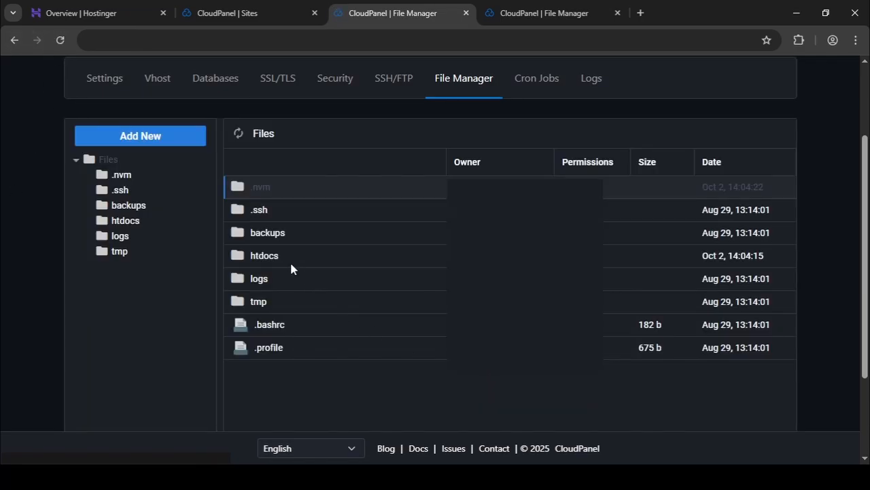
{"action": "double_click", "coordinate": [278, 254]}
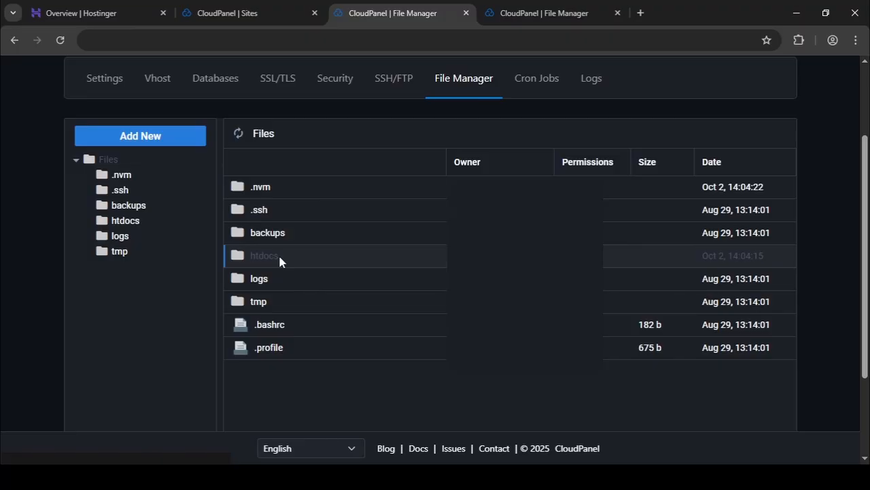
{"action": "double_click", "coordinate": [294, 212]}
{"action": "double_click", "coordinate": [297, 233]}
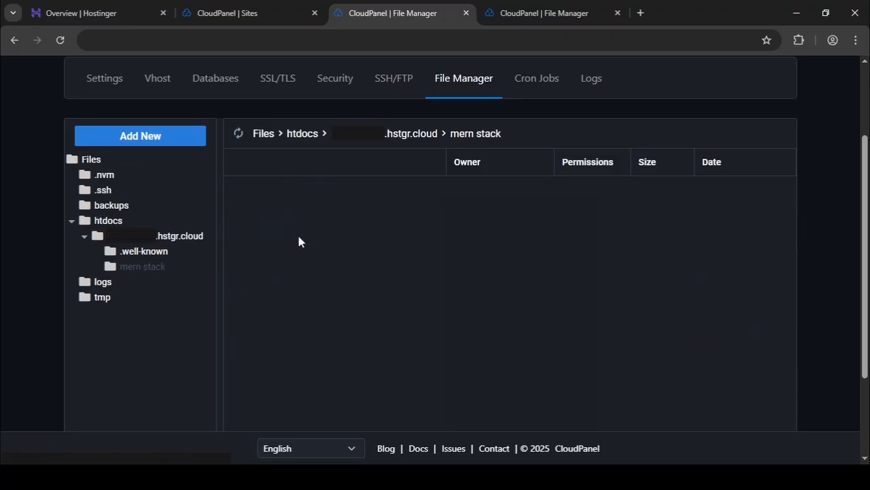
{"action": "double_click", "coordinate": [287, 207]}
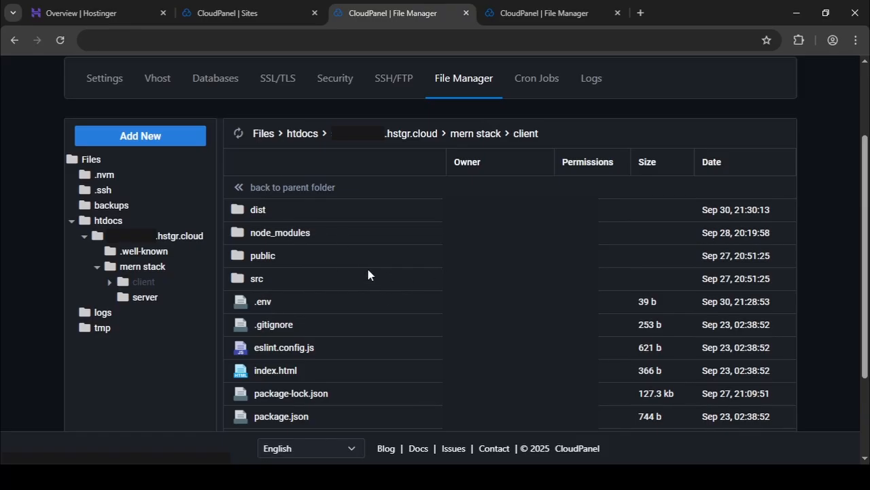
{"action": "key", "text": "ctrl+a"}
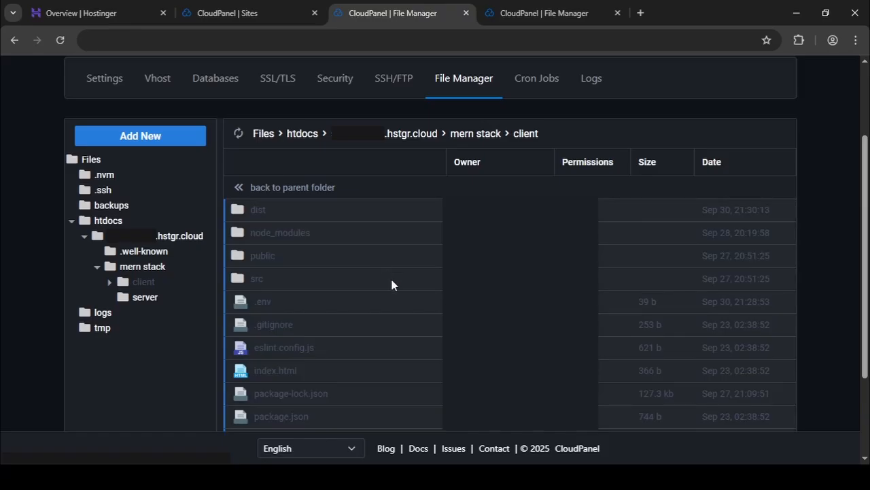
{"action": "left_click_drag", "start_coordinate": [378, 288], "coordinate": [190, 243]}
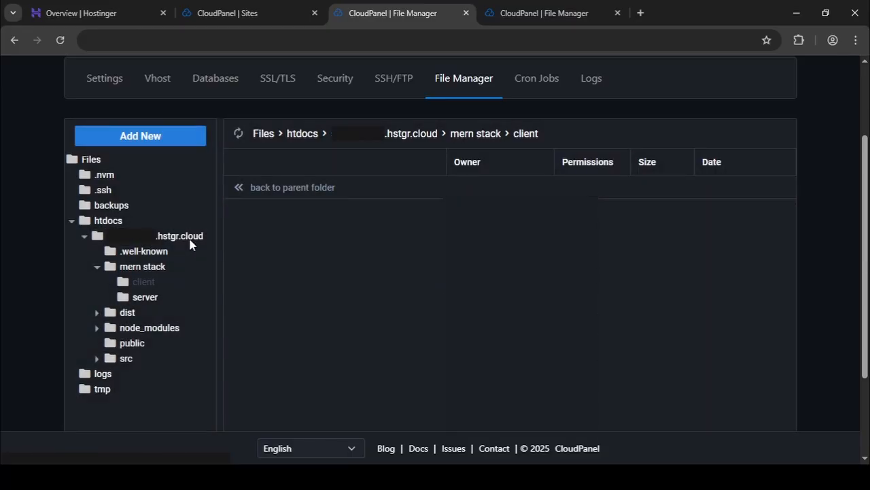
Delete the leftover mern stack folder from the client site's domain folder.
{"action": "left_click", "coordinate": [134, 270]}
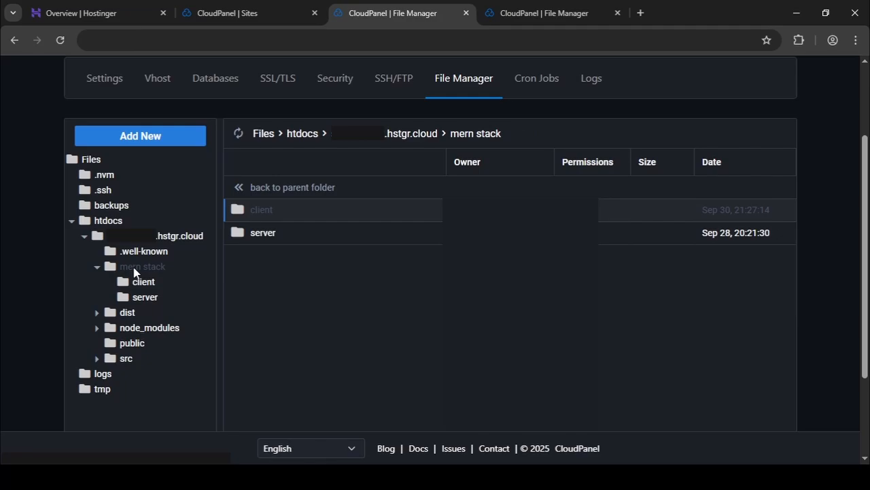
{"action": "key", "text": "Delete"}
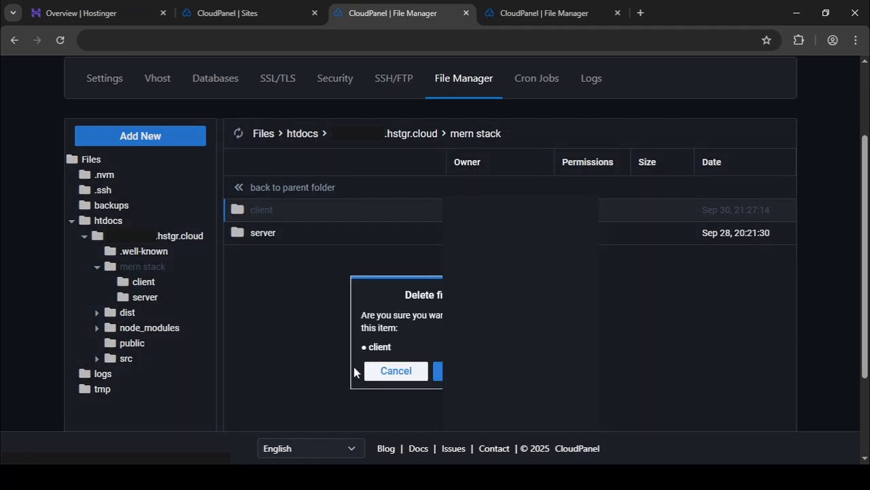
{"action": "left_click", "coordinate": [396, 370]}
{"action": "left_click", "coordinate": [136, 236]}
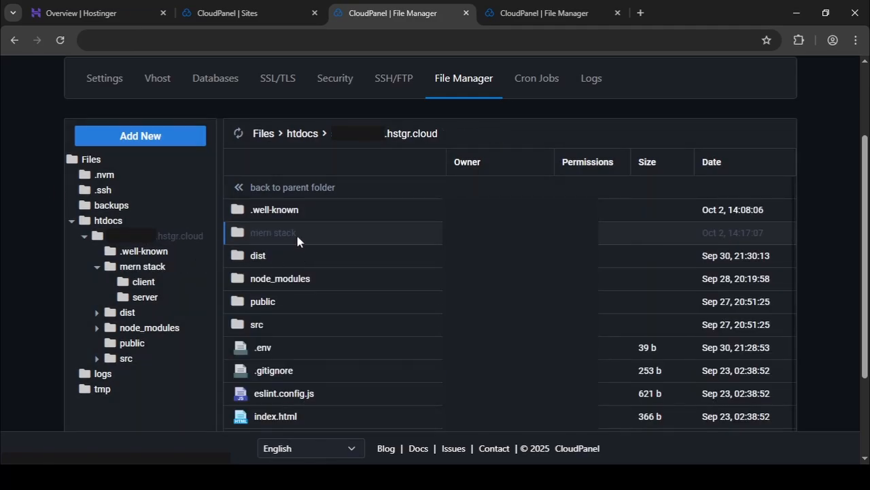
{"action": "key", "text": "Delete"}
{"action": "key", "text": "Return"}
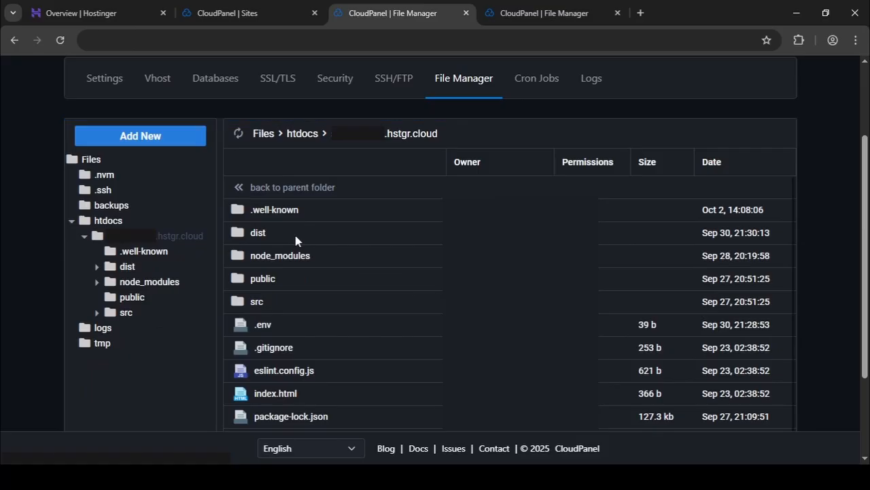
Move everything from mern stack > server into the server site's domain folder under htdocs.
{"action": "key", "text": "ctrl+Tab"}
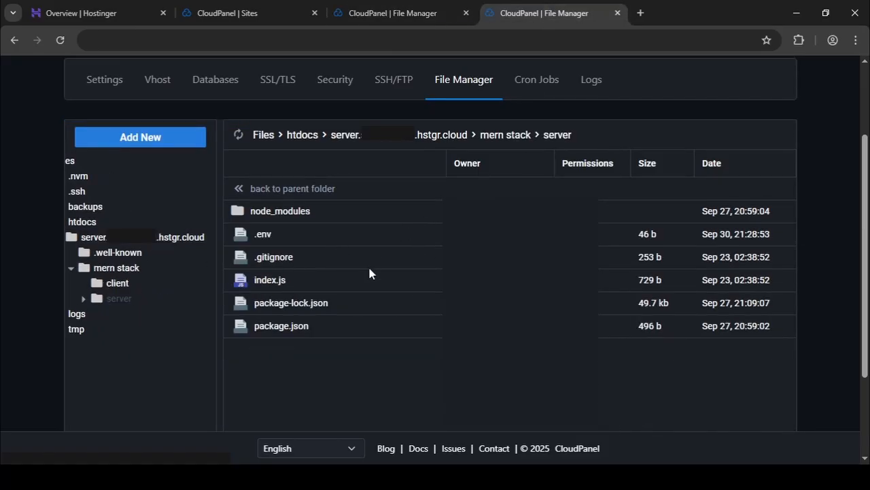
{"action": "key", "text": "ctrl+a"}
{"action": "left_click_drag", "start_coordinate": [338, 270], "coordinate": [102, 236]}
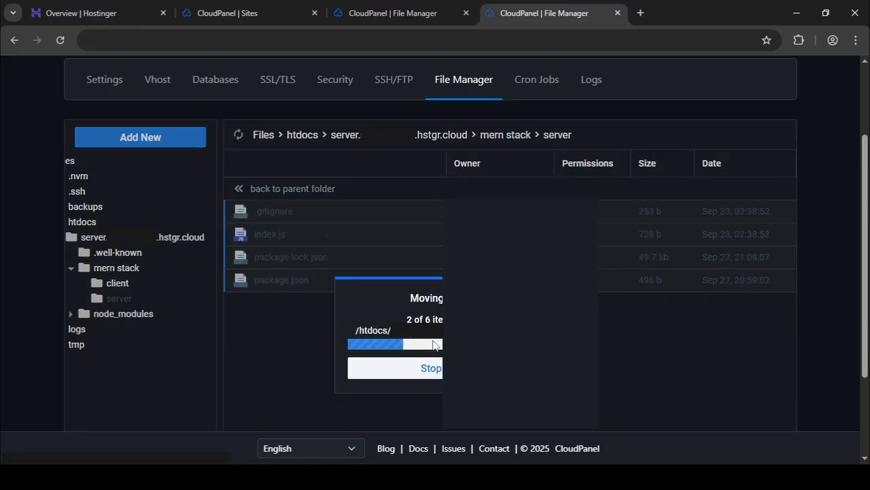
Delete the leftover mern stack folder from the server site's domain folder.
{"action": "left_click", "coordinate": [145, 240]}
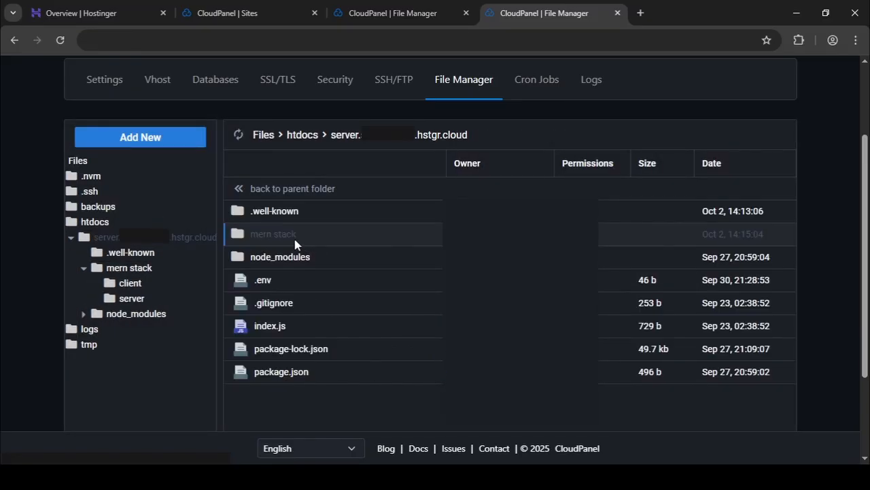
{"action": "key", "text": "Delete"}
{"action": "key", "text": "Return"}
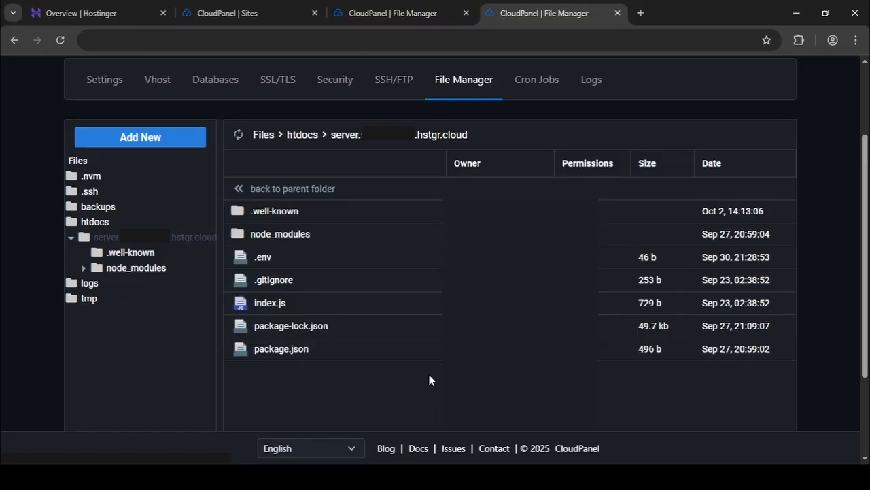
Open the client site's domain link from its CloudPanel page to check the live site.
{"action": "left_click", "coordinate": [394, 6]}
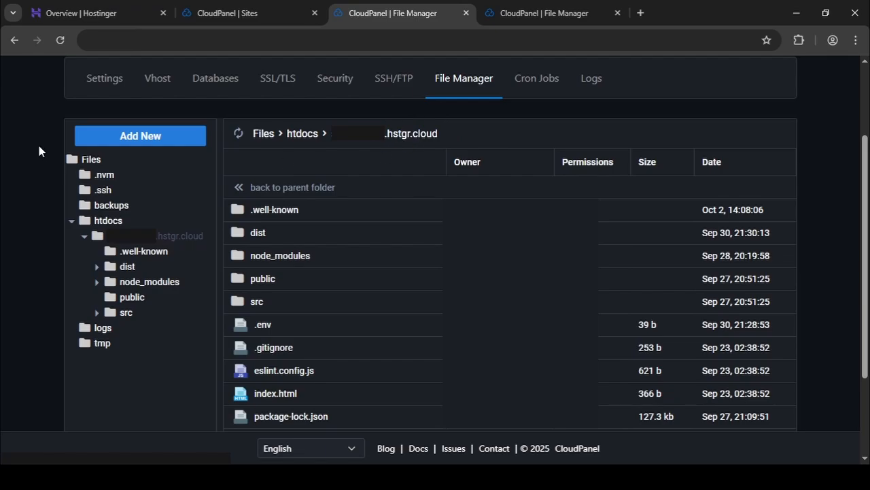
{"action": "scroll", "coordinate": [38, 145], "scroll_direction": "up", "scroll_amount": 1}
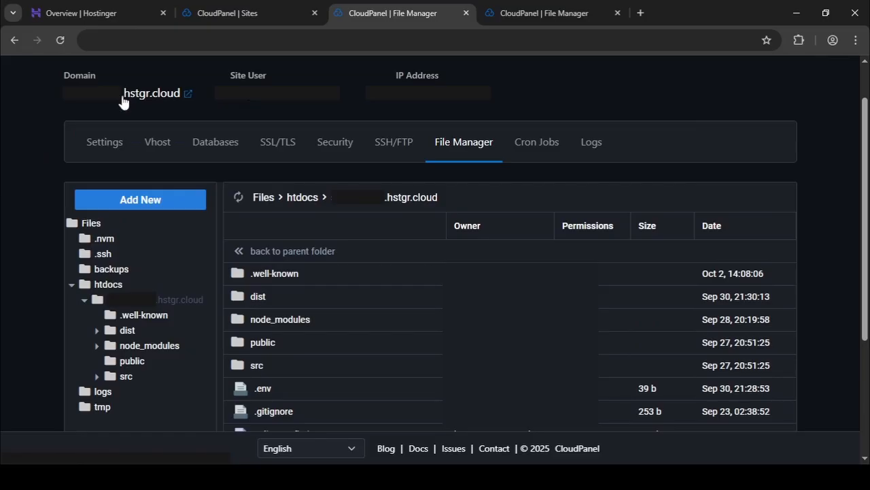
{"action": "left_click", "coordinate": [123, 100]}
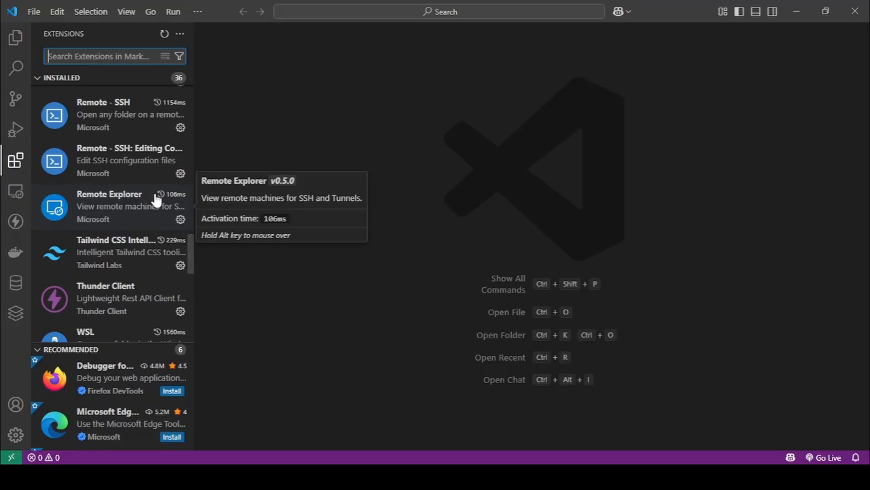
Begin adding an SSH host in Remote Explorer, entering "ssh", the server site's user copied from CloudPanel, and "@".
{"action": "left_click", "coordinate": [17, 198]}
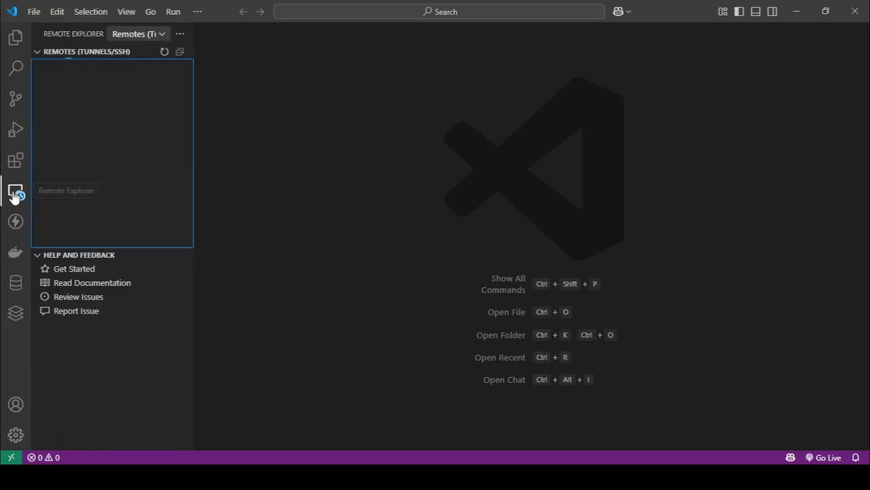
{"action": "left_click", "coordinate": [42, 255]}
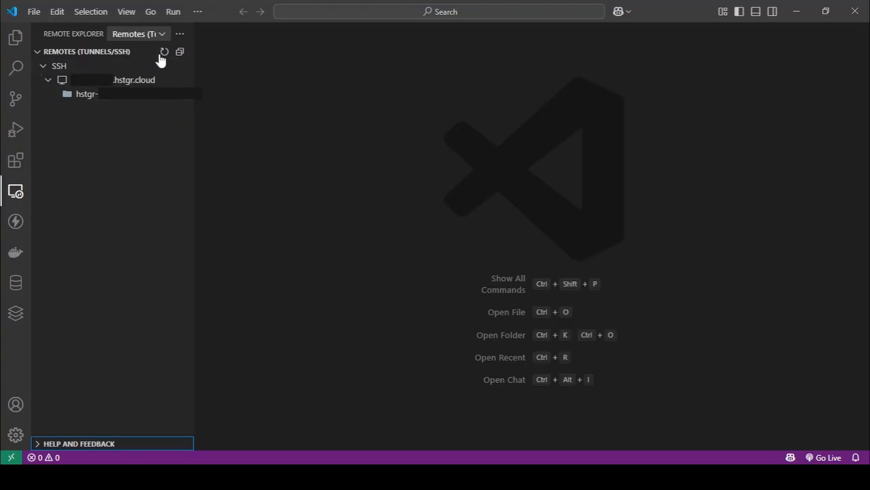
{"action": "left_click", "coordinate": [179, 66]}
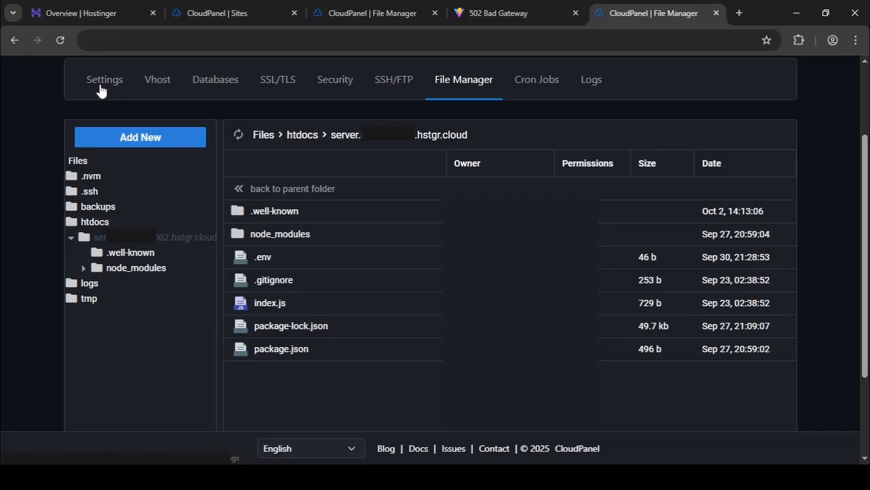
{"action": "left_click", "coordinate": [100, 85]}
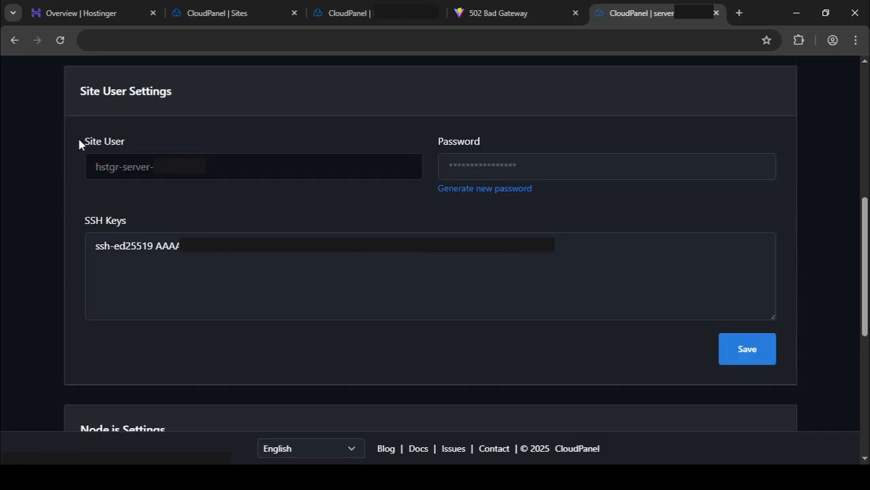
{"action": "left_click_drag", "start_coordinate": [89, 170], "coordinate": [225, 167]}
{"action": "key", "text": "ctrl+c"}
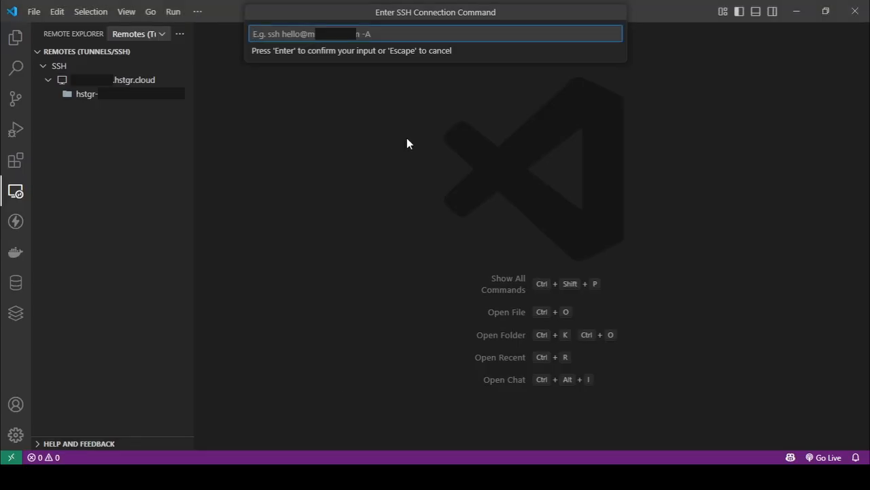
{"action": "type", "text": "ssh"}
{"action": "key", "text": "ctrl+v"}
{"action": "type", "text": "@"}
Complete the SSH command with the server site's domain copied from CloudPanel and save the host to the user's .ssh config file.
{"action": "left_click", "coordinate": [310, 477]}
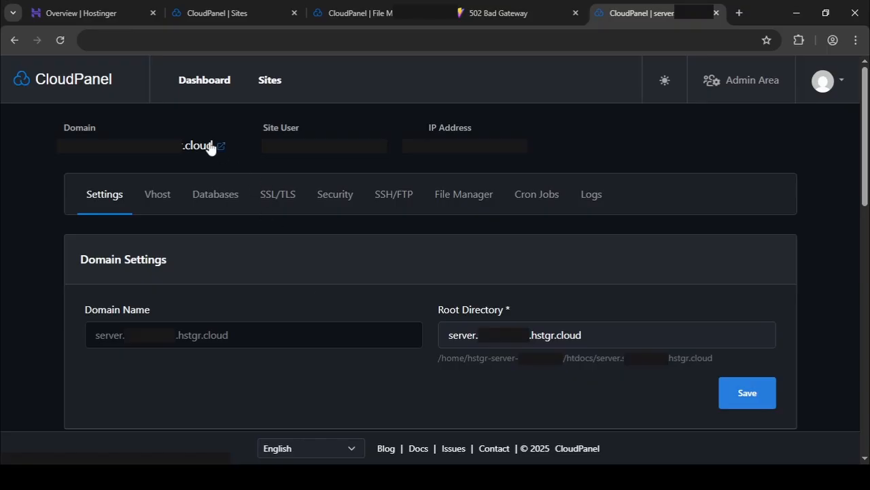
{"action": "left_click_drag", "start_coordinate": [65, 148], "coordinate": [215, 145]}
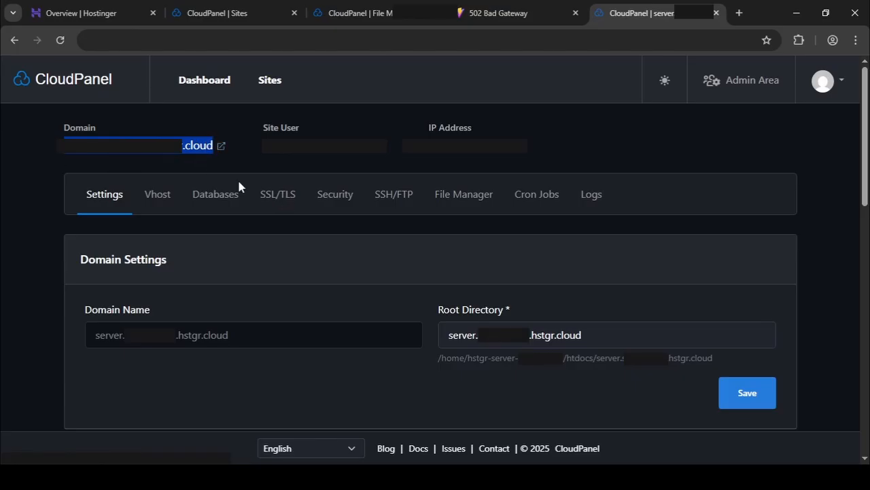
{"action": "key", "text": "alt+Tab"}
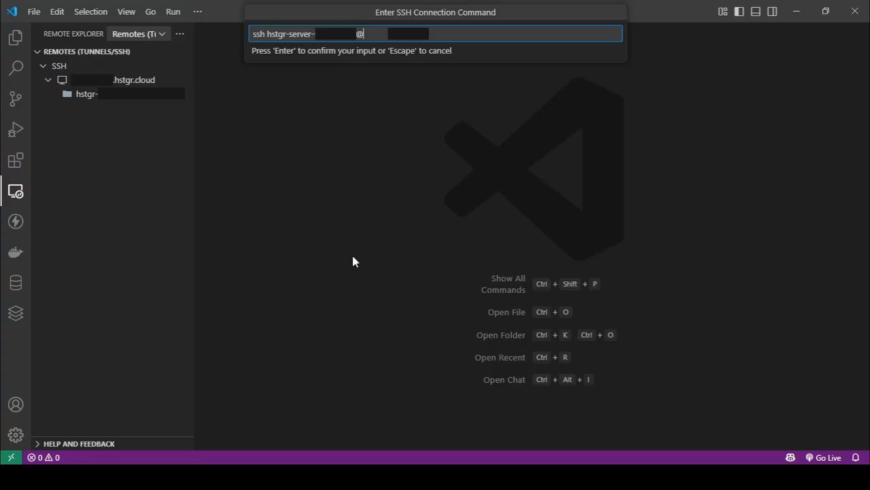
{"action": "key", "text": "ctrl+v"}
{"action": "key", "text": "Return"}
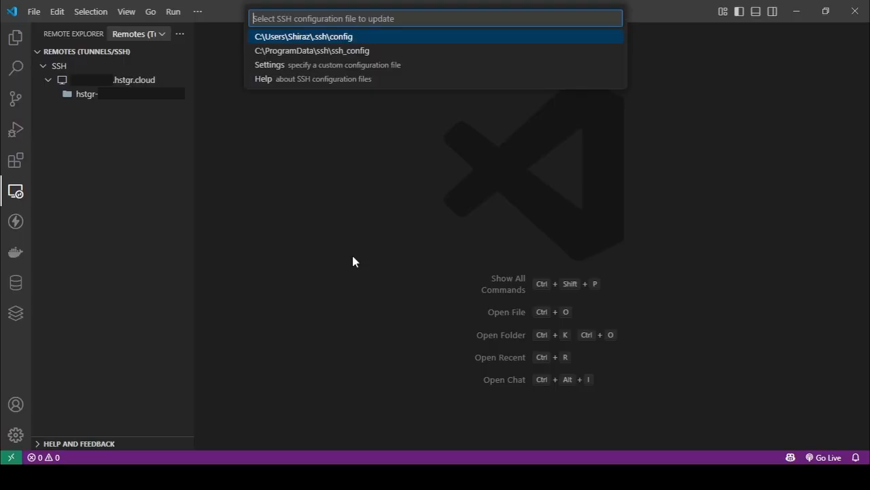
{"action": "key", "text": "Return"}
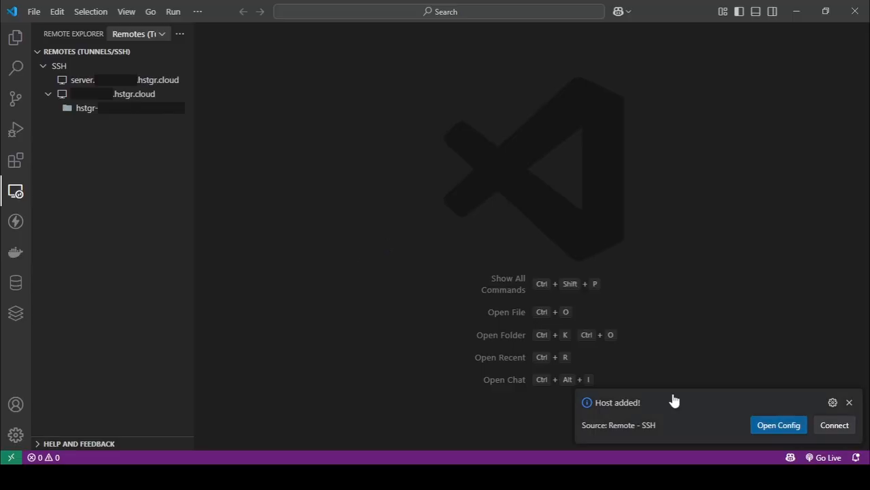
Connect to the new server host as Linux, accept its fingerprint, and open the remote site user's home folder.
{"action": "left_click", "coordinate": [830, 425]}
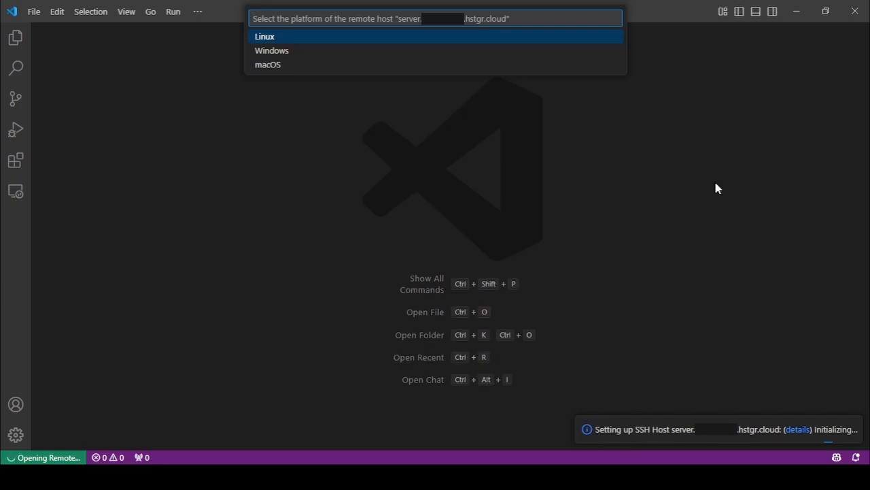
{"action": "left_click", "coordinate": [261, 37]}
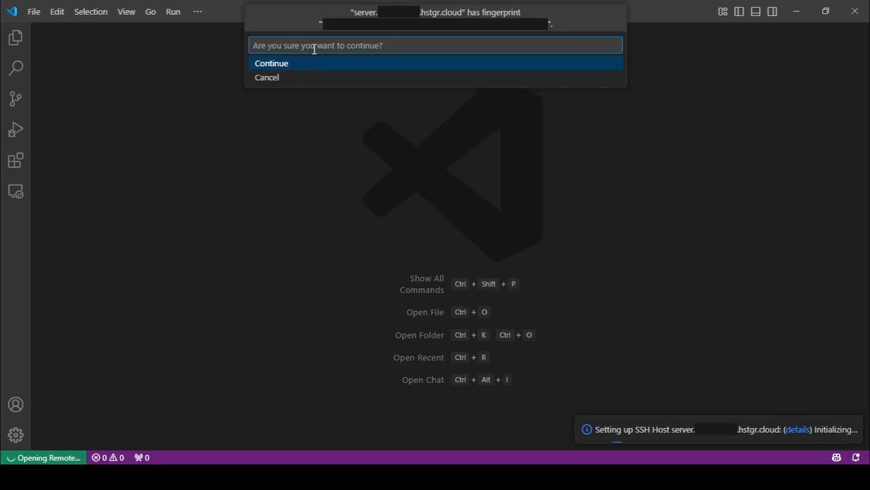
{"action": "left_click", "coordinate": [276, 64]}
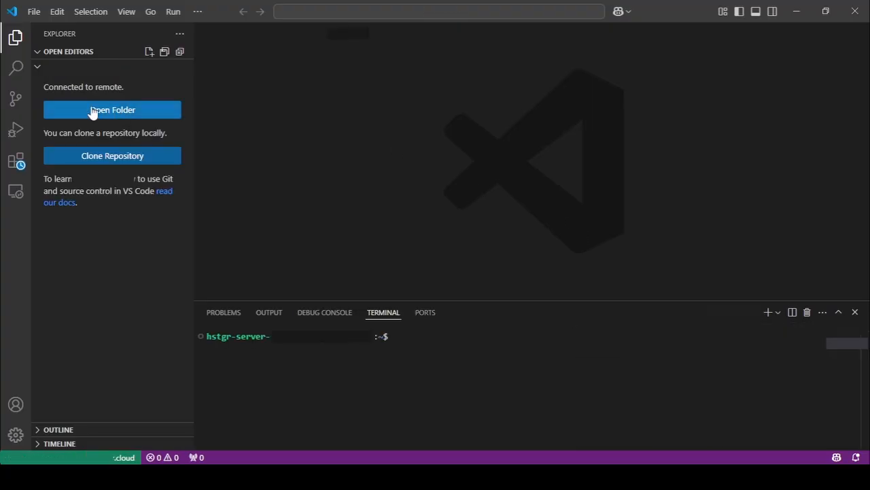
{"action": "left_click", "coordinate": [138, 110]}
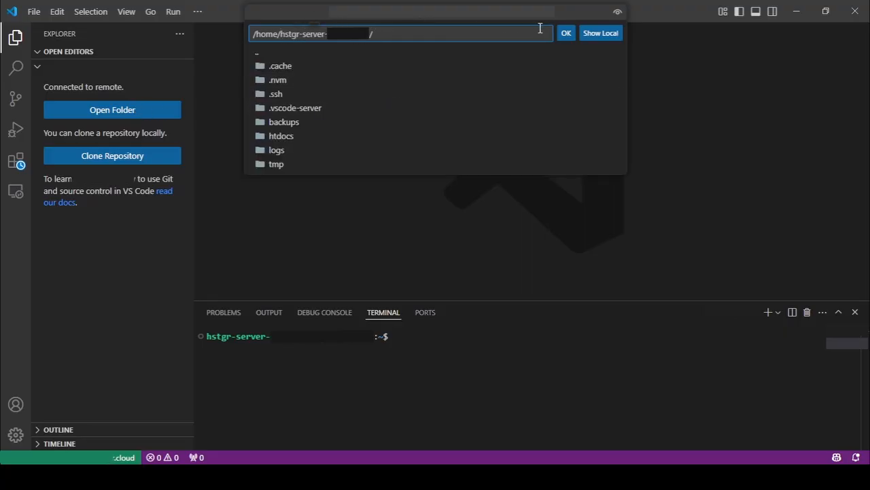
{"action": "left_click", "coordinate": [565, 34]}
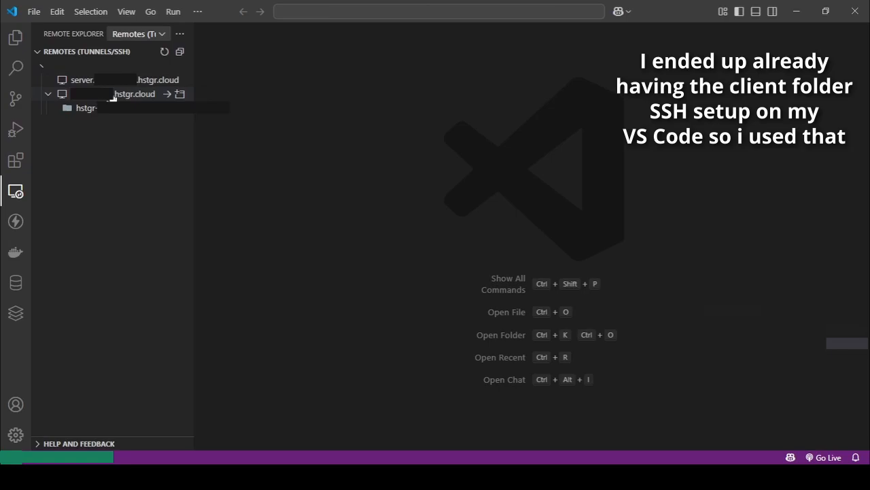
Connect to the client site's existing SSH host and check its Node version with node -v.
{"action": "left_click", "coordinate": [166, 94]}
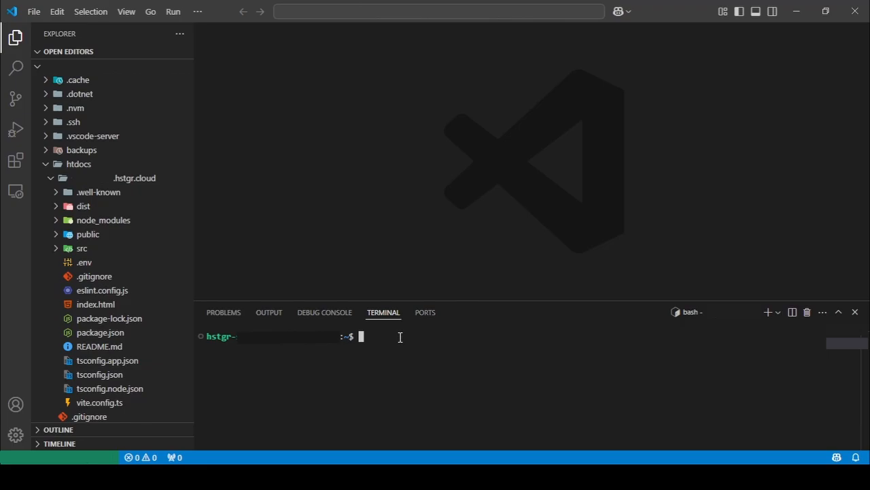
{"action": "type", "text": "node -v"}
{"action": "key", "text": "Return"}
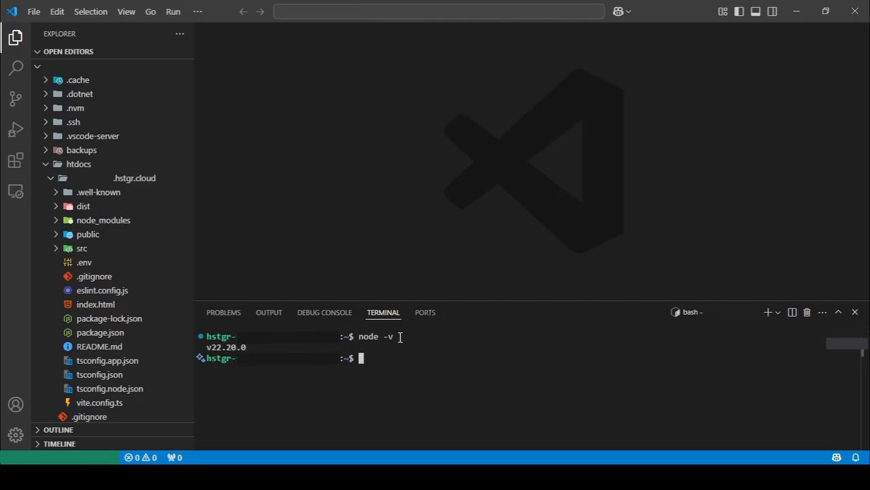
Install pm2 and serve locally in the client site's home folder with npm i pm2 serve.
{"action": "type", "text": "npm i pm2 serve"}
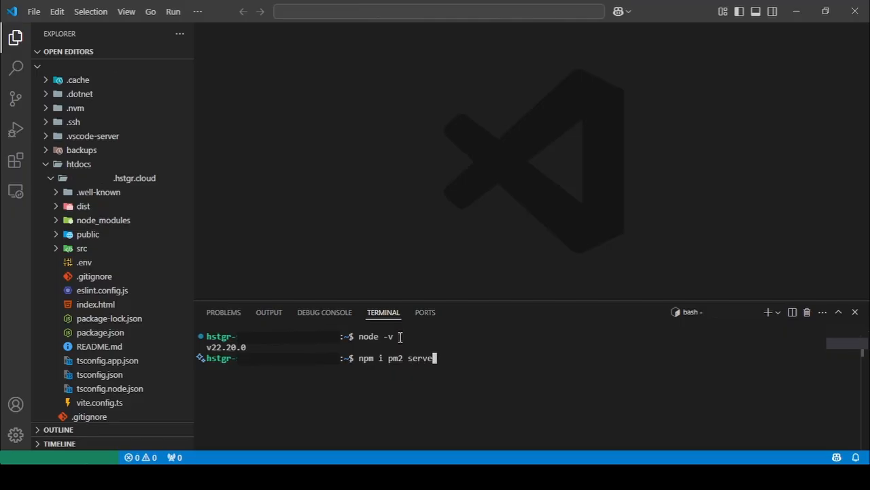
{"action": "key", "text": "Return"}
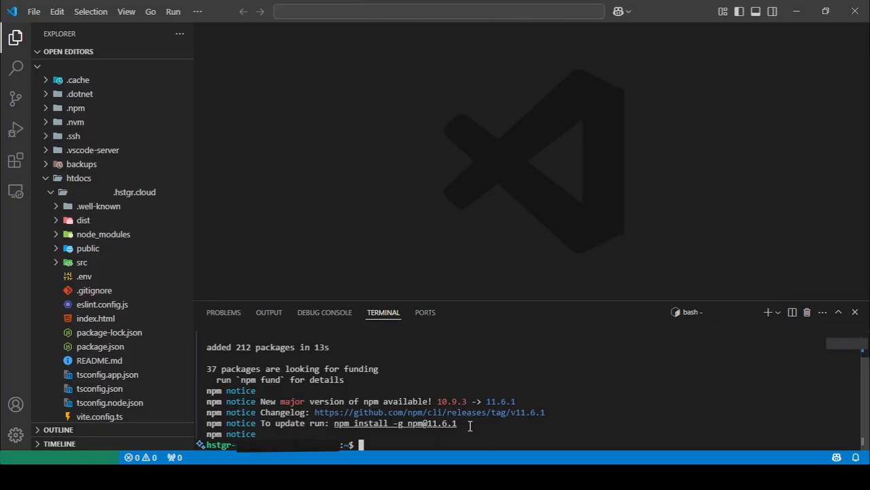
Uninstall the local packages with npm rm pm2 serve and clear the terminal.
{"action": "type", "text": "npm i pm2 serve"}
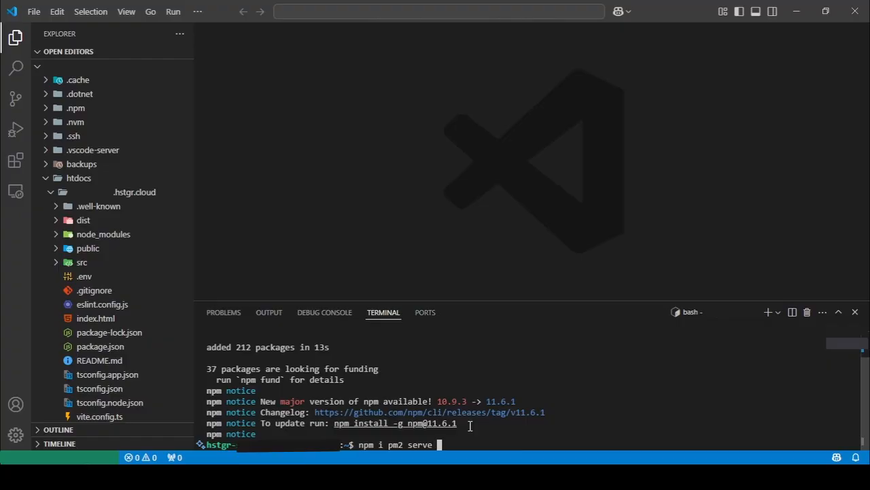
{"action": "type", "text": " -g"}
{"action": "key", "text": "Left"}
{"action": "key", "text": "Left"}
{"action": "key", "text": "Left"}
{"action": "key", "text": "Left"}
{"action": "key", "text": "Left"}
{"action": "key", "text": "Left"}
{"action": "key", "text": "Left"}
{"action": "key", "text": "Left"}
{"action": "key", "text": "Left"}
{"action": "key", "text": "Left"}
{"action": "key", "text": "Left"}
{"action": "key", "text": "Left"}
{"action": "key", "text": "Left"}
{"action": "key", "text": "Left"}
{"action": "key", "text": "Right"}
{"action": "key", "text": "Right"}
{"action": "key", "text": "Right"}
{"action": "key", "text": "Right"}
{"action": "key", "text": "Right"}
{"action": "key", "text": "Right"}
{"action": "key", "text": "Right"}
{"action": "key", "text": "Right"}
{"action": "key", "text": "Right"}
{"action": "key", "text": "Right"}
{"action": "key", "text": "Right"}
{"action": "key", "text": "Right"}
{"action": "key", "text": "Right"}
{"action": "key", "text": "Right"}
{"action": "key", "text": "BackSpace"}
{"action": "key", "text": "BackSpace"}
{"action": "key", "text": "BackSpace"}
{"action": "key", "text": "Left"}
{"action": "key", "text": "Left"}
{"action": "key", "text": "Left"}
{"action": "key", "text": "Left"}
{"action": "key", "text": "Left"}
{"action": "key", "text": "Left"}
{"action": "key", "text": "Left"}
{"action": "key", "text": "Left"}
{"action": "key", "text": "Left"}
{"action": "key", "text": "Left"}
{"action": "key", "text": "BackSpace"}
{"action": "type", "text": "rm"}
{"action": "key", "text": "Return"}
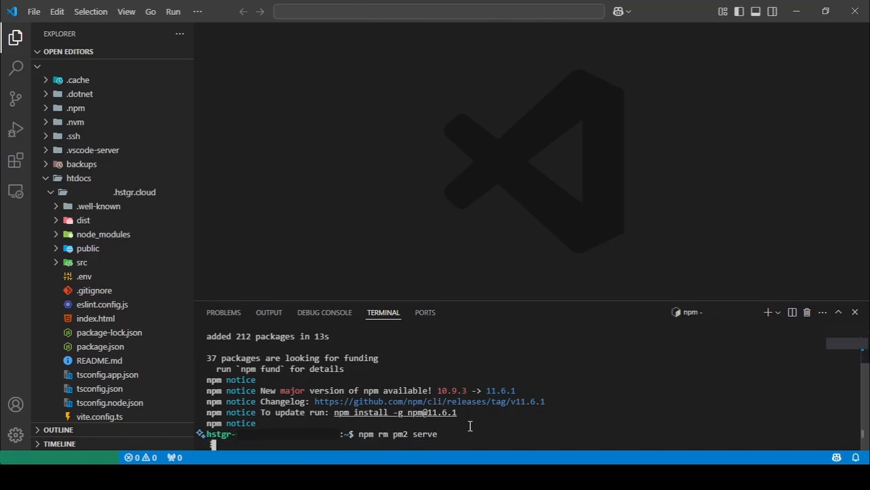
{"action": "type", "text": "clear"}
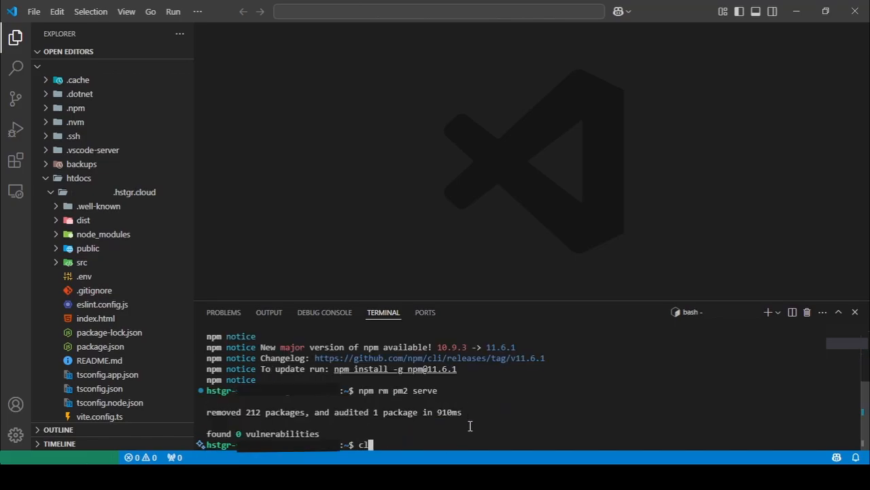
{"action": "key", "text": "Return"}
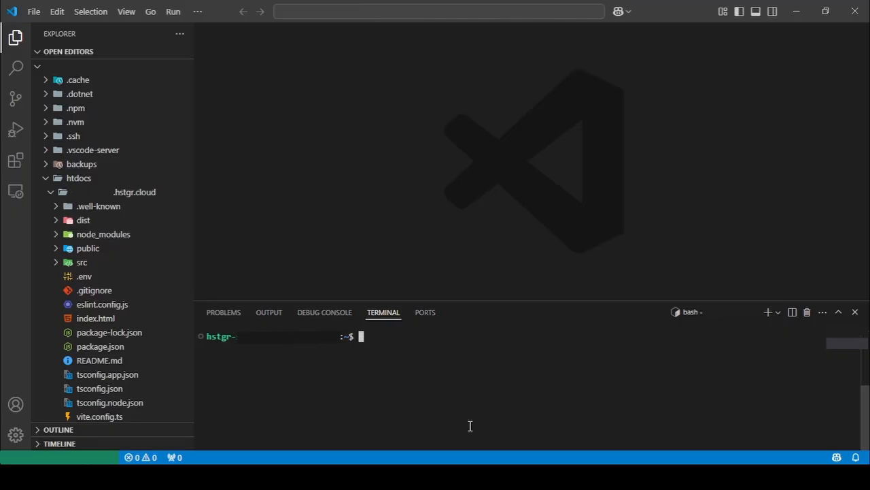
Install pm2 and serve globally on the client site with npm i pm2 serve -g.
{"action": "type", "text": "npm i pm2 serve"}
{"action": "key", "text": "Return"}
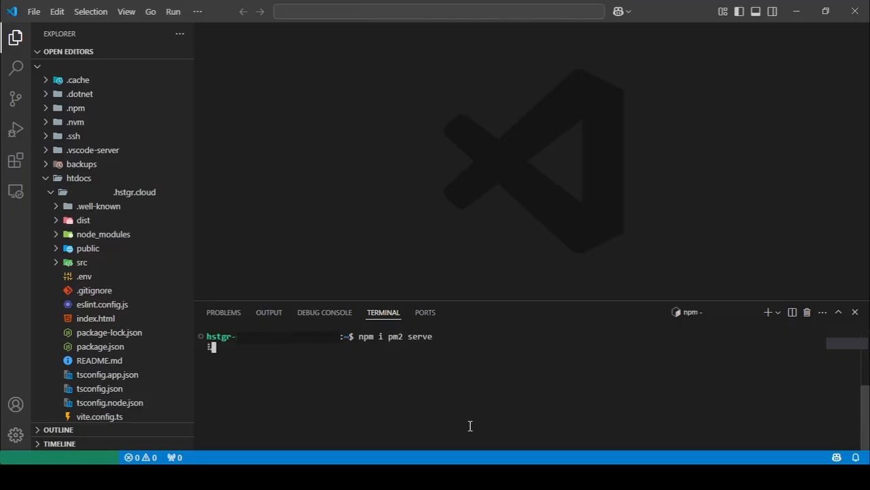
{"action": "type", "text": "-g"}
{"action": "key", "text": "Return"}
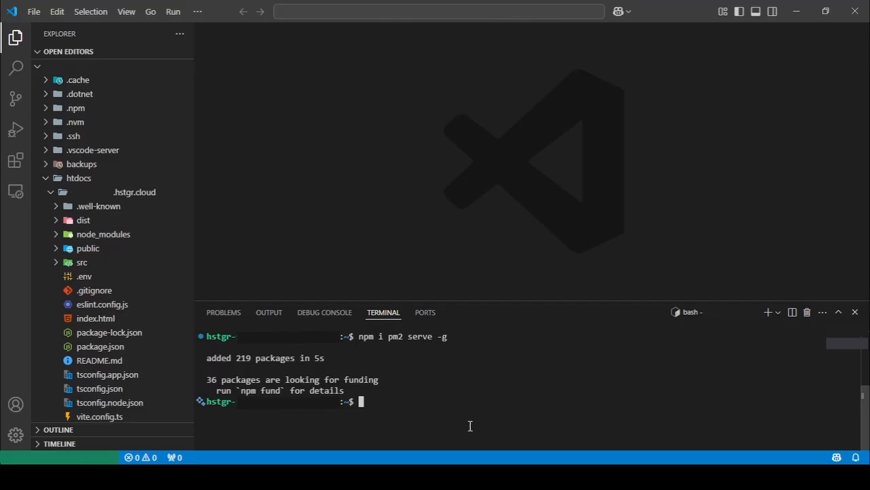
Check the installed pm2 version with pm2 -v.
{"action": "type", "text": "pm2 -v"}
{"action": "key", "text": "Return"}
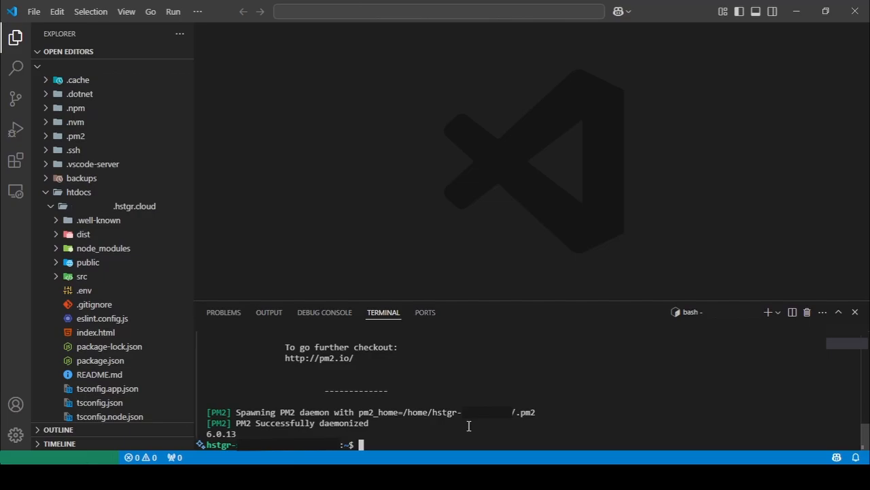
Open a terminal in the client site's domain folder under htdocs and build the project with npm run build.
{"action": "right_click", "coordinate": [129, 211]}
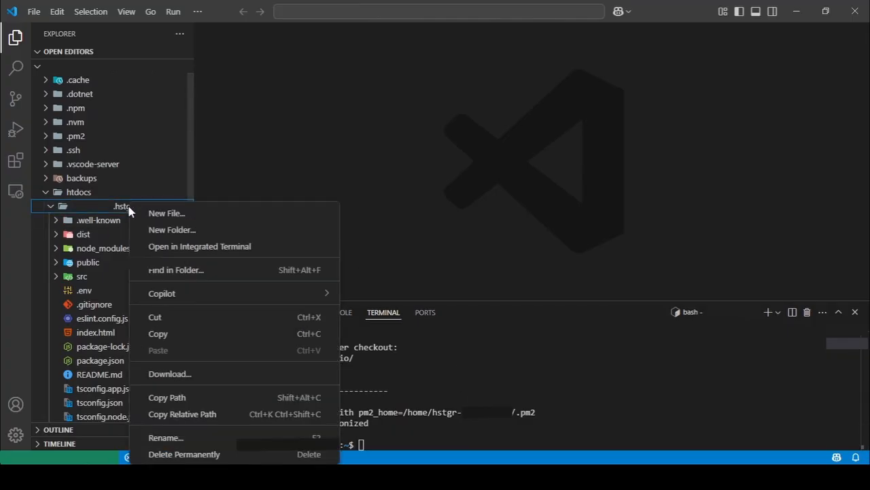
{"action": "left_click", "coordinate": [204, 250]}
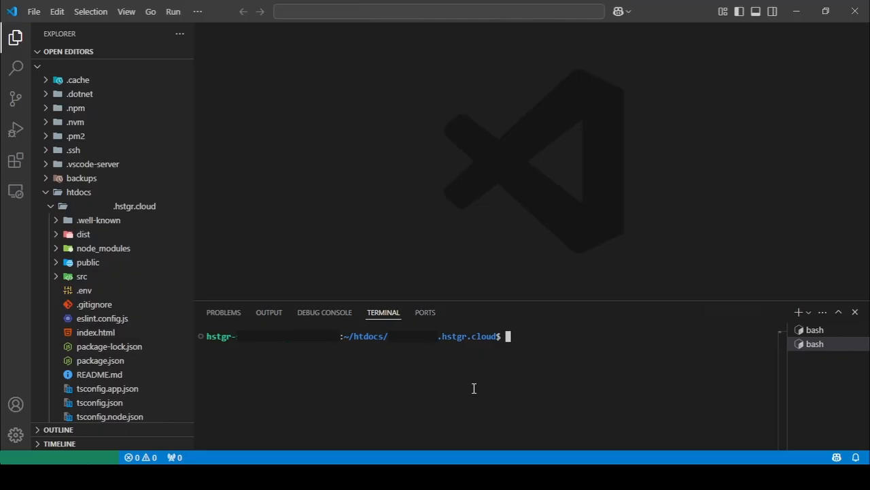
{"action": "type", "text": "npm run build"}
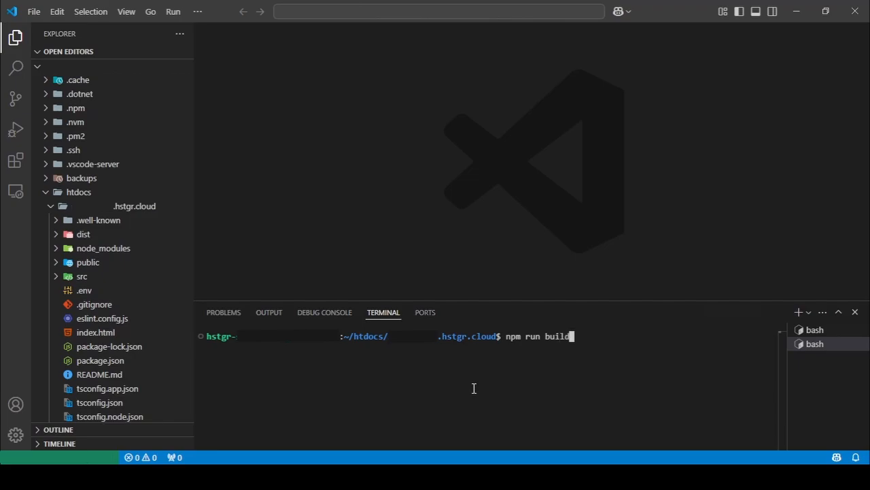
{"action": "key", "text": "Return"}
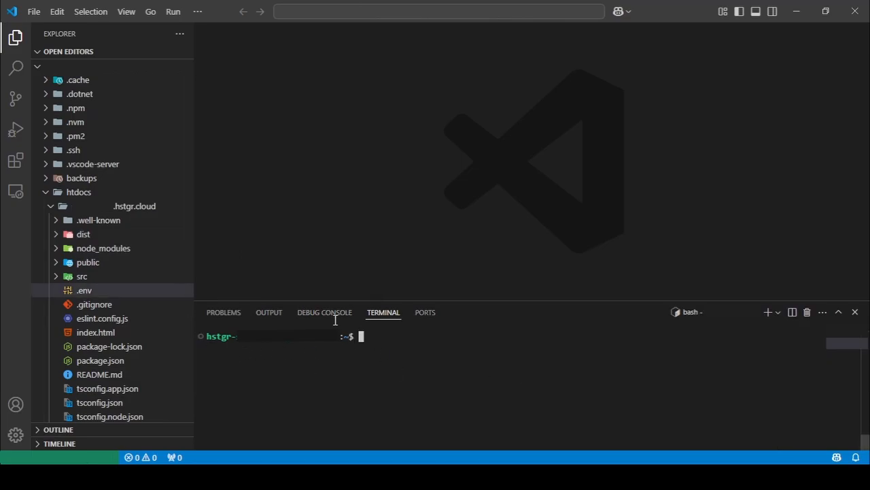
From a terminal in the client site's domain folder, run pm2 start serve --name react-app -- -s dist.
{"action": "right_click", "coordinate": [97, 206]}
{"action": "left_click", "coordinate": [143, 246]}
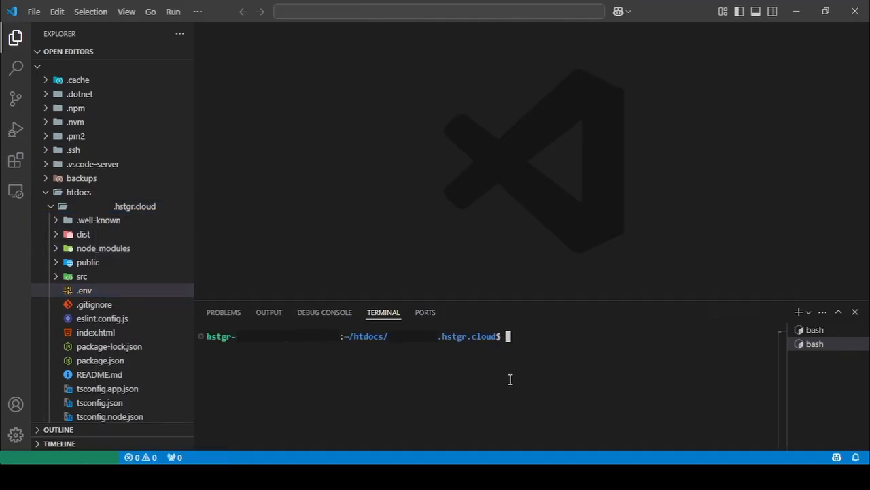
{"action": "type", "text": "pm2 start serve --name"}
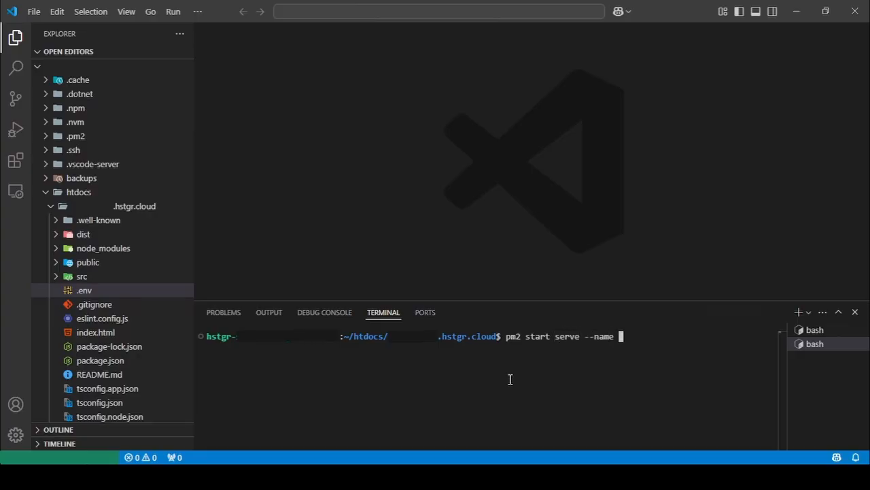
{"action": "type", "text": " react-app -- -s"}
{"action": "type", "text": "dist"}
{"action": "key", "text": "Return"}
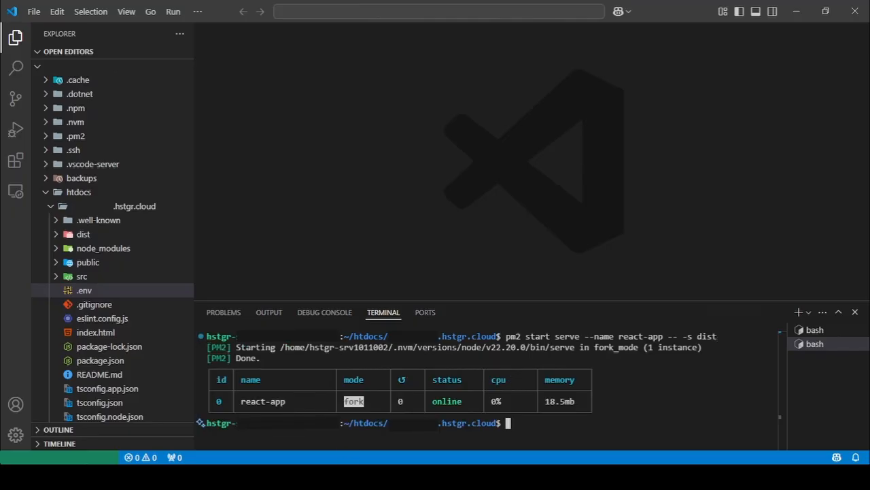
Switch to the browser, reload the live client site, test requesting the server message, and return to VS Code.
{"action": "left_click", "coordinate": [335, 476]}
{"action": "key", "text": "F5"}
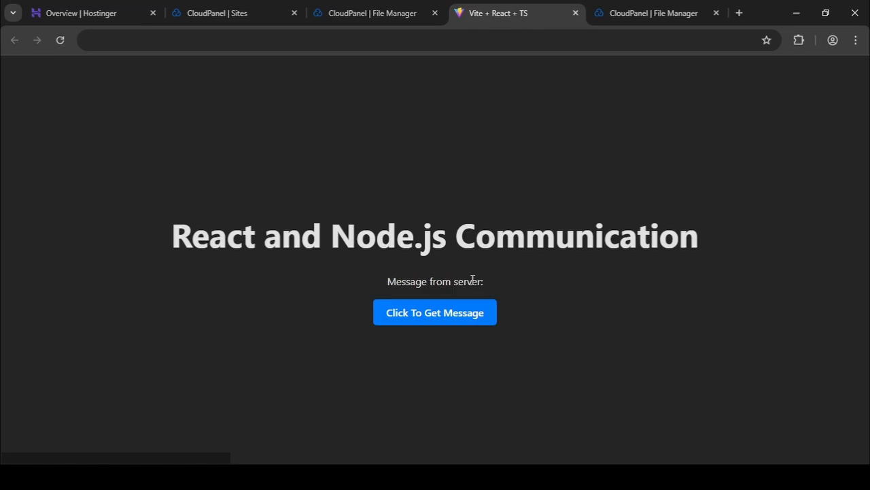
{"action": "left_click", "coordinate": [449, 314]}
{"action": "left_click", "coordinate": [330, 476]}
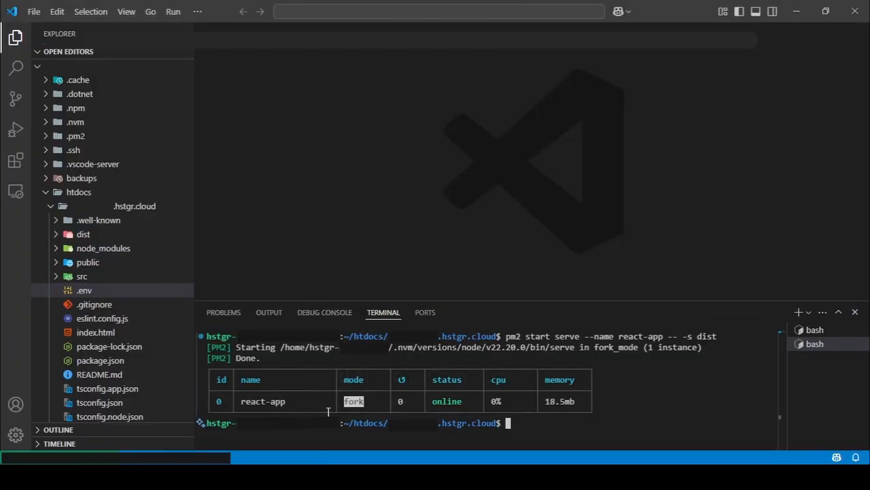
Switch to the browser, view the CloudPanel File Manager and the live client page, and return to VS Code.
{"action": "left_click", "coordinate": [307, 476]}
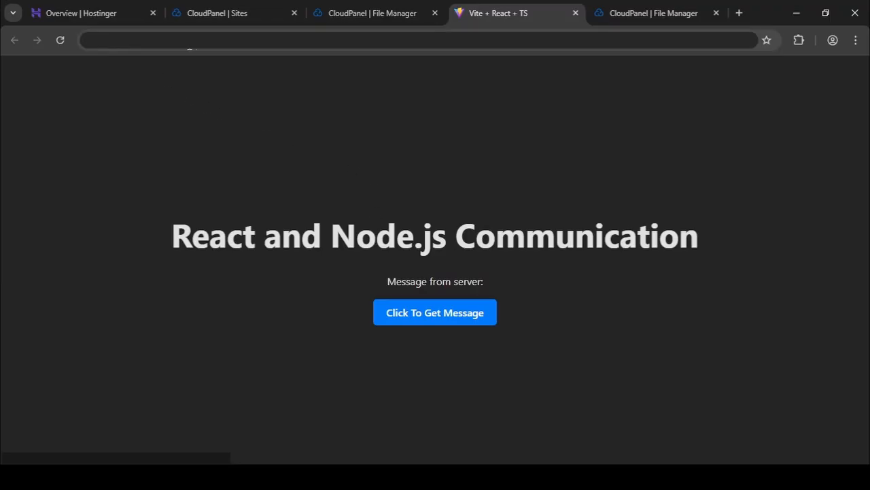
{"action": "left_click", "coordinate": [609, 9]}
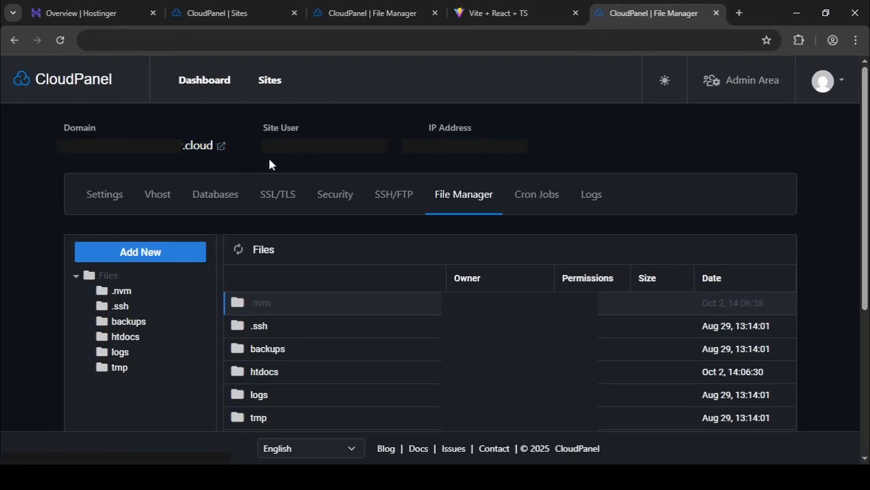
{"action": "left_click", "coordinate": [488, 14]}
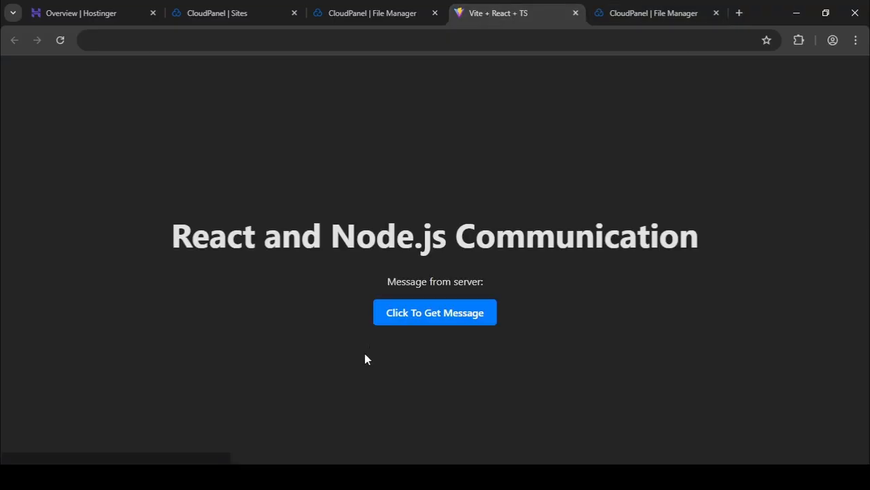
{"action": "left_click", "coordinate": [322, 476]}
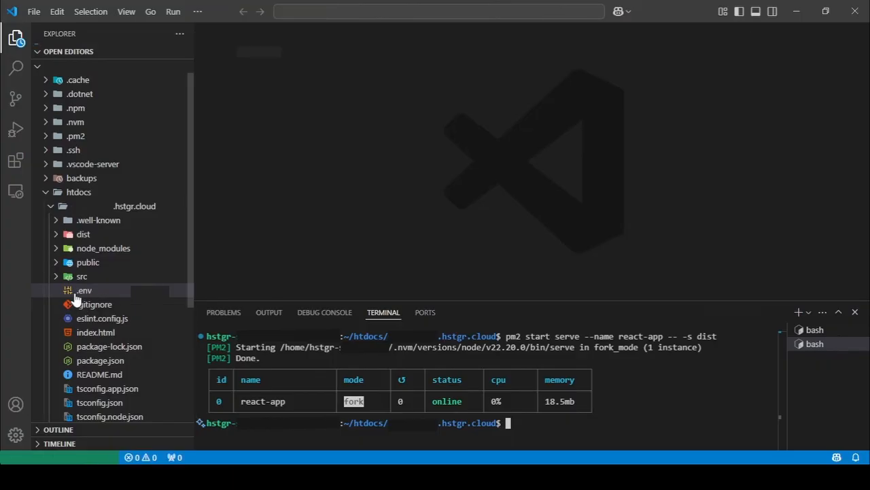
Open the .env files of the client and server sites to check the server's PORT and FRONTEND_URL entries.
{"action": "left_click", "coordinate": [95, 299]}
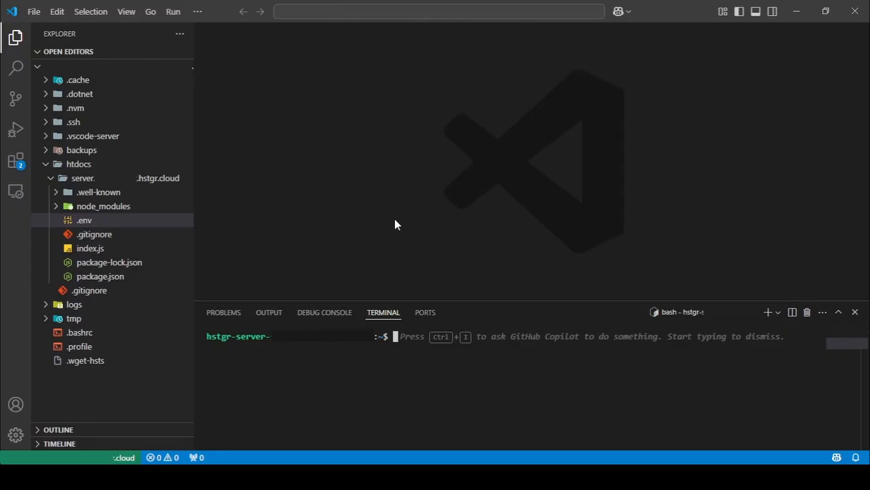
{"action": "left_click", "coordinate": [80, 225]}
{"action": "left_click", "coordinate": [556, 84]}
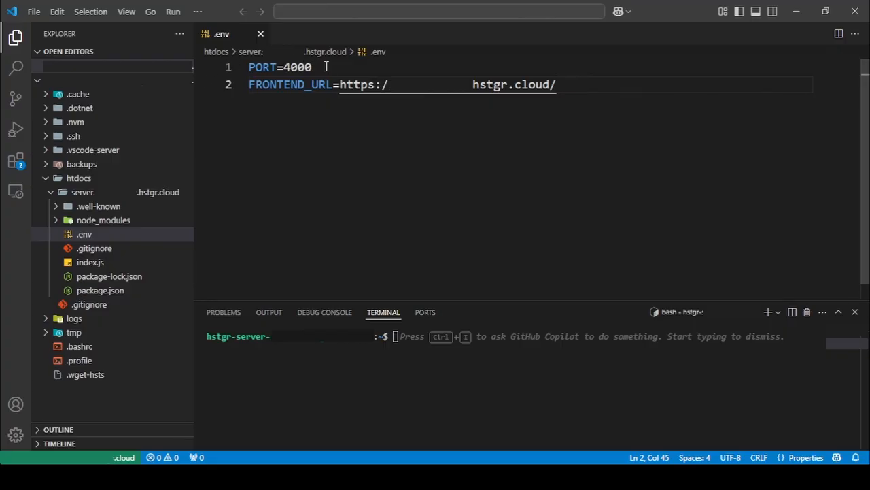
Open the server's index.js and examine the corsOptions block, the root route and the message returned by the /api endpoint.
{"action": "left_click", "coordinate": [140, 263]}
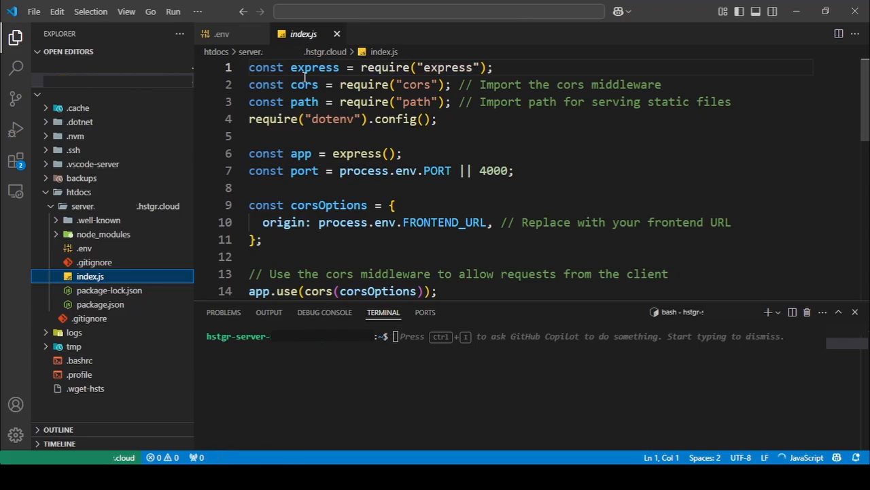
{"action": "scroll", "coordinate": [396, 81], "scroll_direction": "down", "scroll_amount": 2}
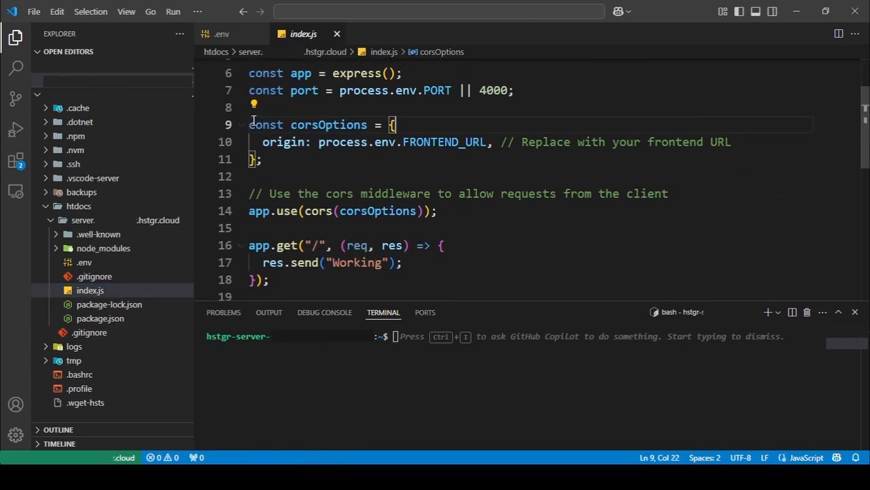
{"action": "left_click_drag", "start_coordinate": [253, 124], "coordinate": [308, 167]}
{"action": "left_click", "coordinate": [308, 166]}
{"action": "scroll", "coordinate": [293, 136], "scroll_direction": "down", "scroll_amount": 3}
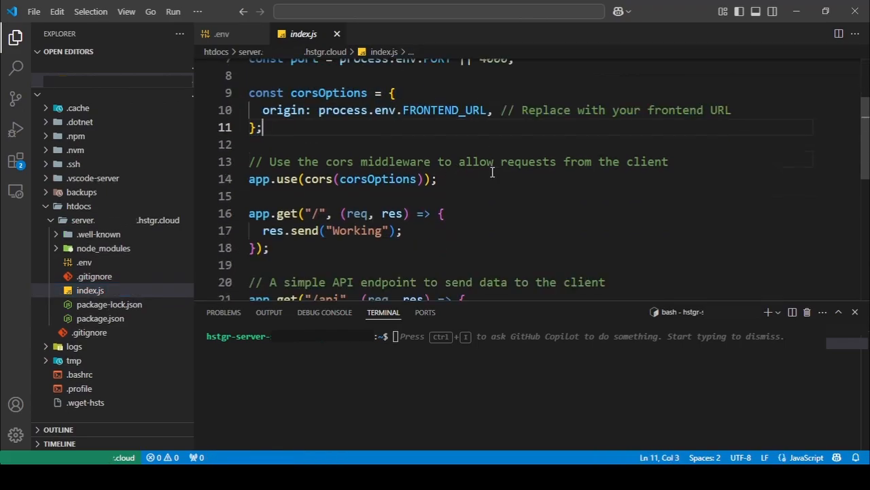
{"action": "left_click_drag", "start_coordinate": [250, 149], "coordinate": [313, 184]}
{"action": "left_click", "coordinate": [313, 184]}
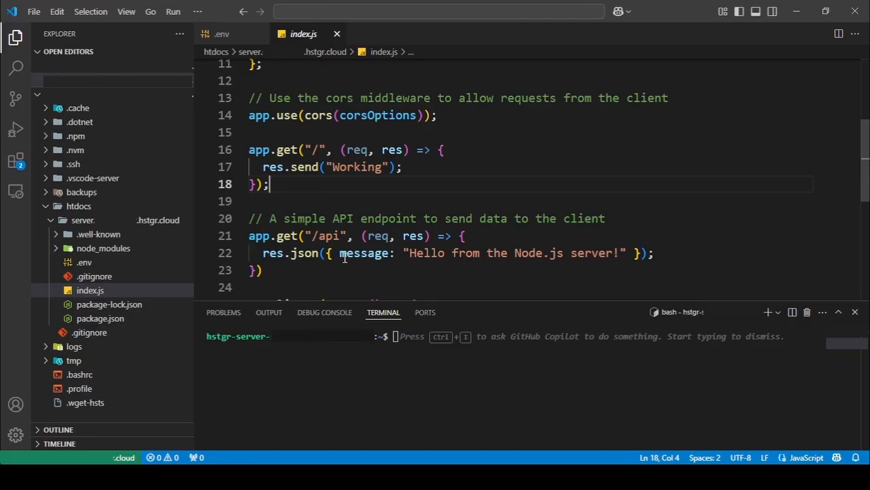
{"action": "left_click_drag", "start_coordinate": [339, 255], "coordinate": [627, 256]}
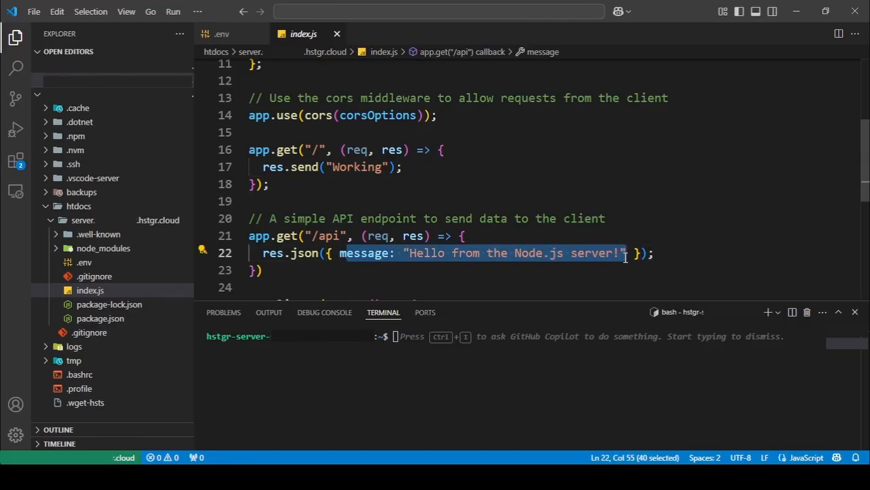
{"action": "left_click", "coordinate": [353, 266]}
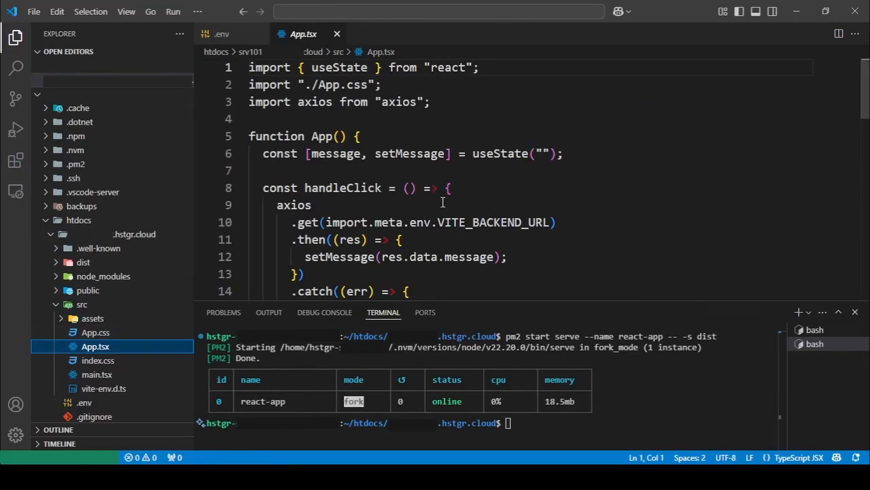
Examine handleClick in the client's App.tsx, including the axios request to VITE_BACKEND_URL and how the response sets the message state.
{"action": "scroll", "coordinate": [430, 193], "scroll_direction": "down", "scroll_amount": 2}
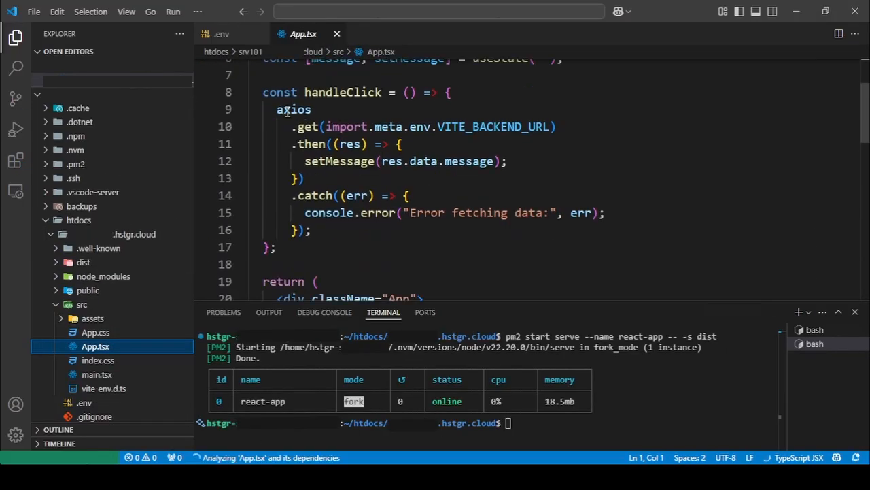
{"action": "left_click_drag", "start_coordinate": [256, 92], "coordinate": [356, 247]}
{"action": "left_click", "coordinate": [356, 246]}
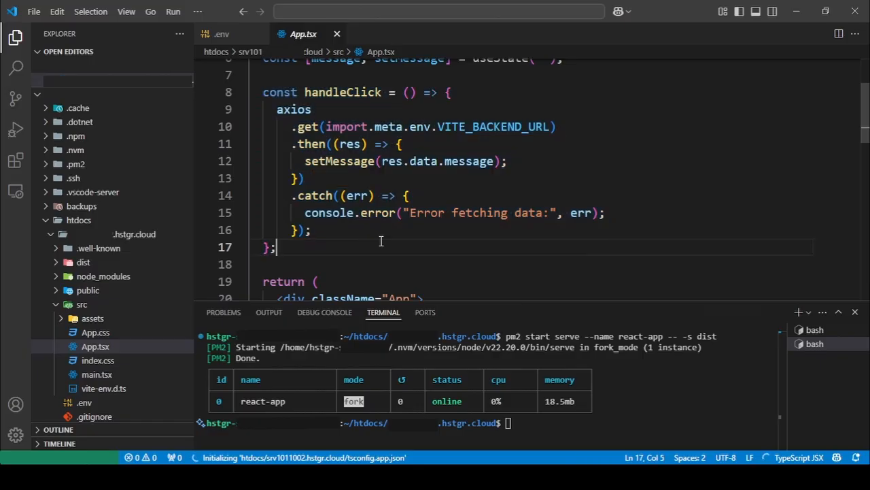
{"action": "scroll", "coordinate": [379, 238], "scroll_direction": "down", "scroll_amount": 3}
{"action": "scroll", "coordinate": [381, 241], "scroll_direction": "down", "scroll_amount": 2}
{"action": "scroll", "coordinate": [442, 204], "scroll_direction": "up", "scroll_amount": 5}
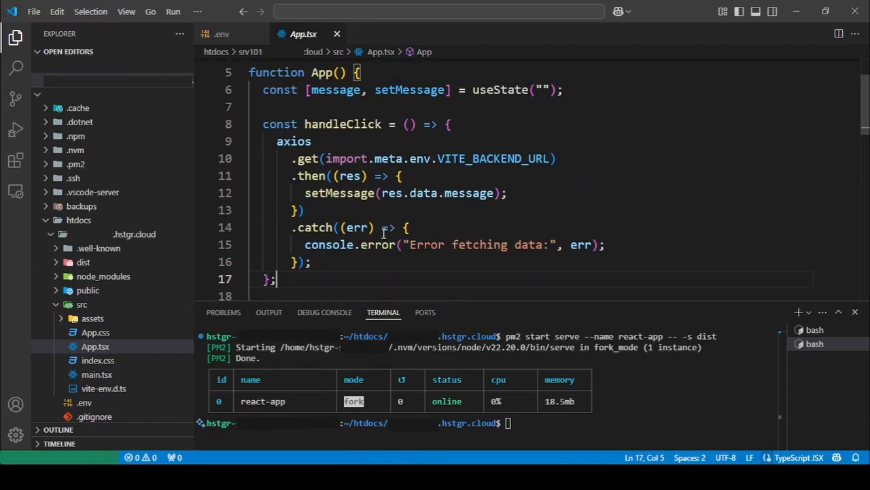
{"action": "left_click_drag", "start_coordinate": [500, 167], "coordinate": [537, 161]}
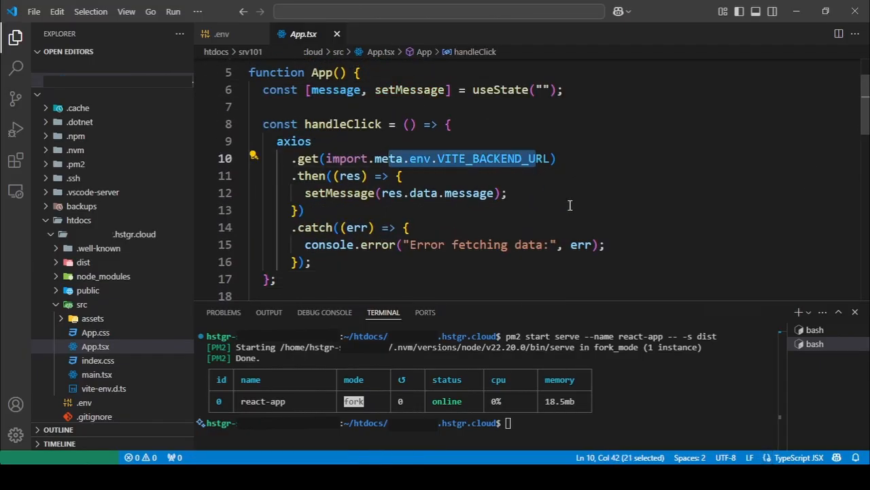
{"action": "left_click", "coordinate": [304, 210]}
{"action": "left_click", "coordinate": [404, 193]}
{"action": "left_click_drag", "start_coordinate": [461, 192], "coordinate": [469, 191]}
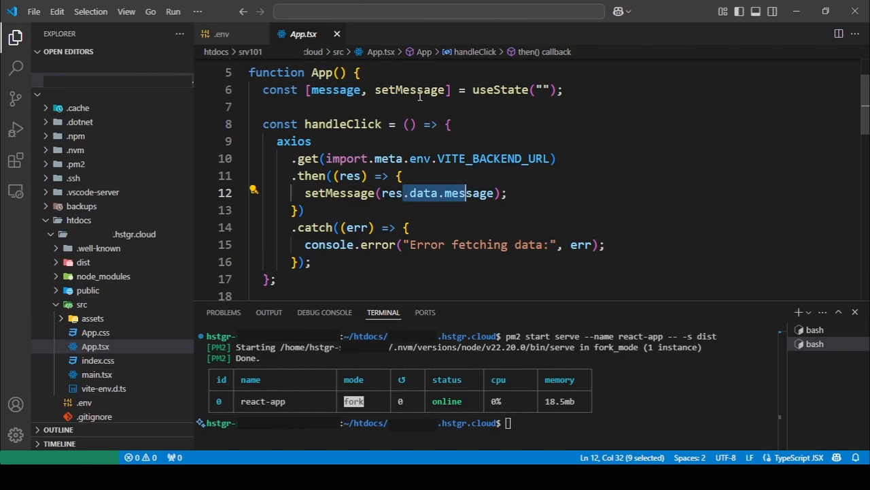
{"action": "left_click_drag", "start_coordinate": [410, 94], "coordinate": [460, 94]}
Check where the App.tsx markup renders the message value and where the button calls handleClick.
{"action": "scroll", "coordinate": [488, 172], "scroll_direction": "down", "scroll_amount": 4}
{"action": "scroll", "coordinate": [487, 172], "scroll_direction": "down", "scroll_amount": 4}
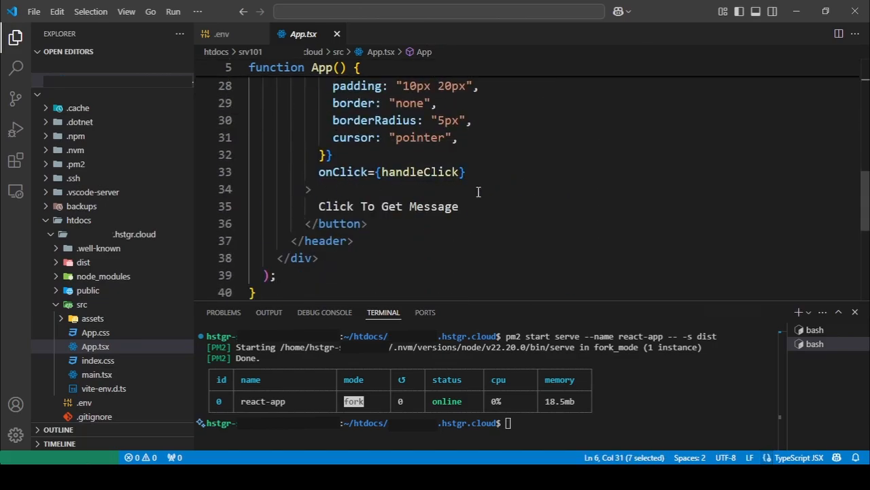
{"action": "scroll", "coordinate": [433, 208], "scroll_direction": "up", "scroll_amount": 3}
{"action": "left_click_drag", "start_coordinate": [479, 159], "coordinate": [542, 159]}
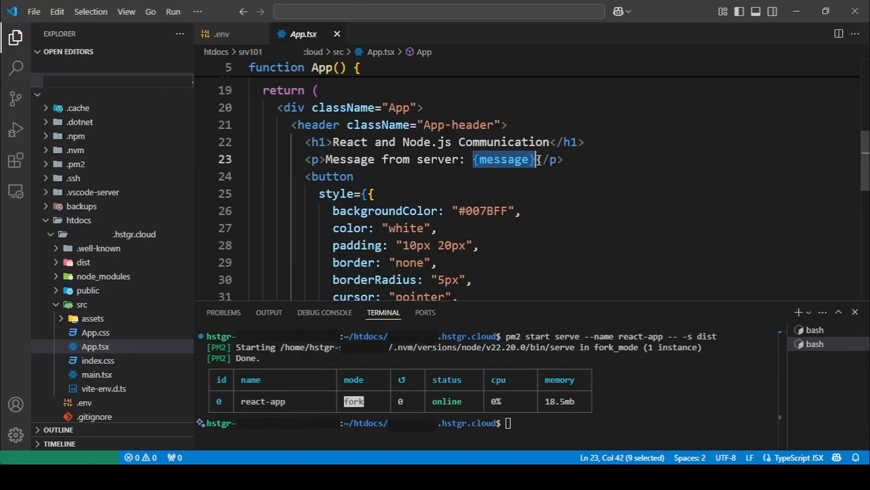
{"action": "left_click", "coordinate": [546, 193]}
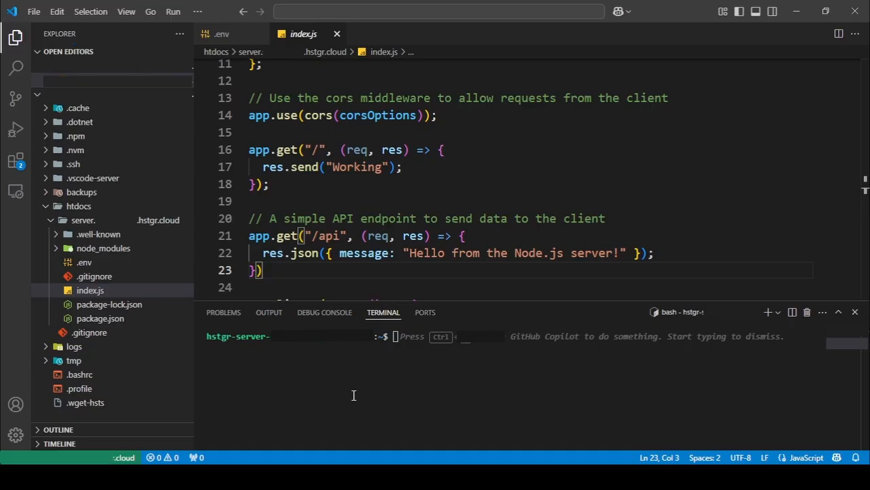
Open a terminal in the server site's domain folder under htdocs and install pm2 globally with npm i pm2 -g.
{"action": "right_click", "coordinate": [113, 220]}
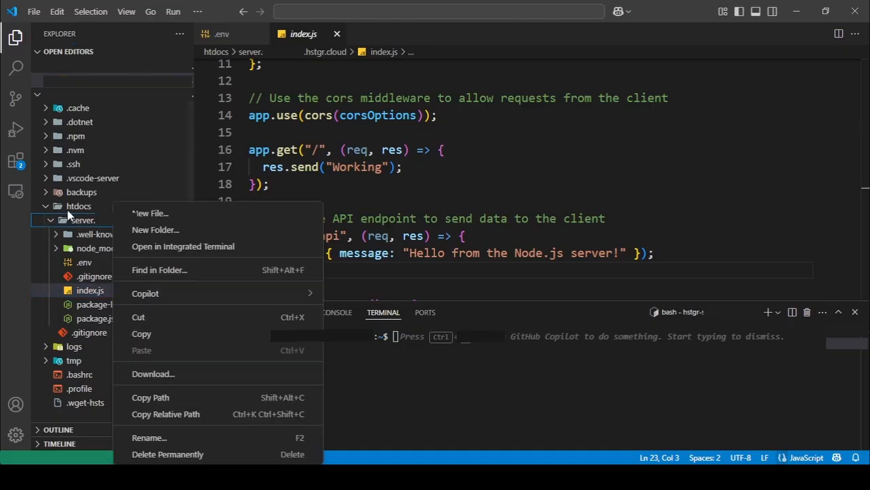
{"action": "left_click", "coordinate": [178, 248]}
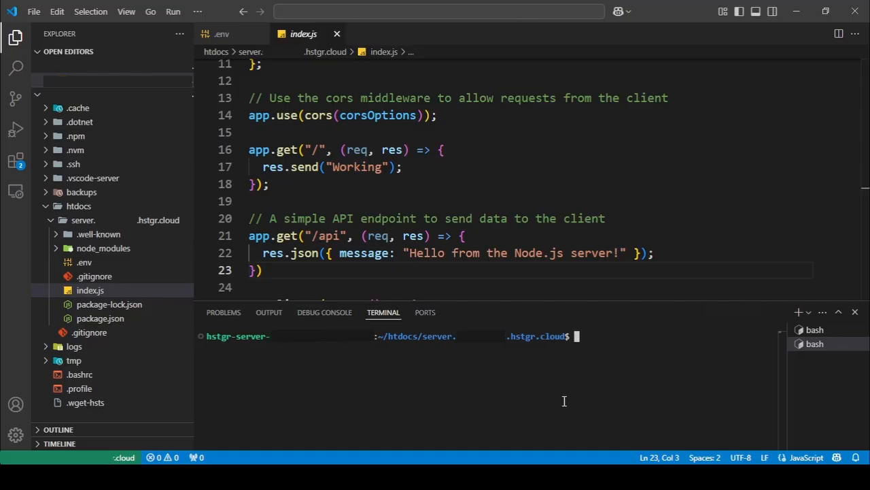
{"action": "type", "text": "npm i pm2 -g"}
{"action": "key", "text": "Return"}
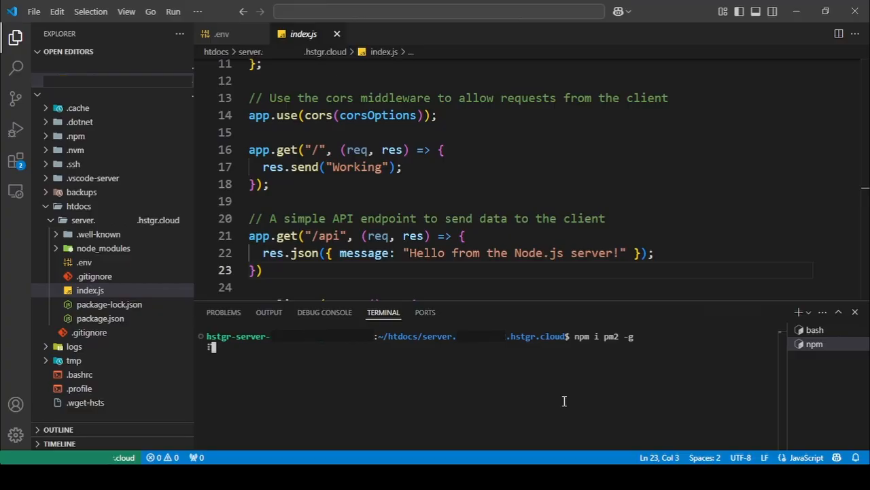
List the server site's pm2 processes with pm2 ls.
{"action": "type", "text": "pm2 ls"}
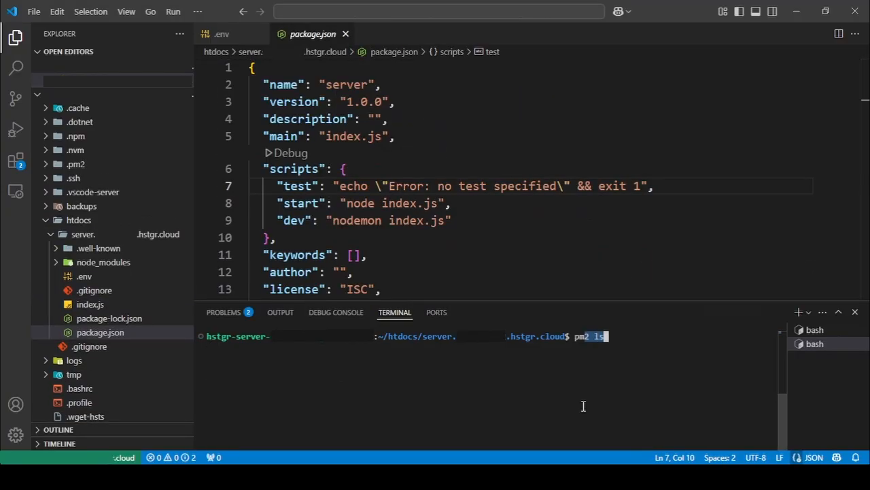
{"action": "key", "text": "Return"}
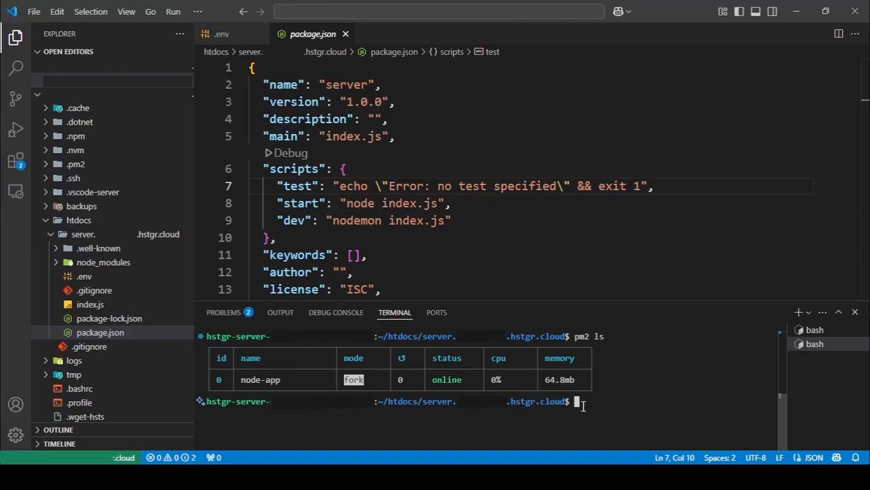
{"action": "key", "text": "Up"}
{"action": "key", "text": "Up"}
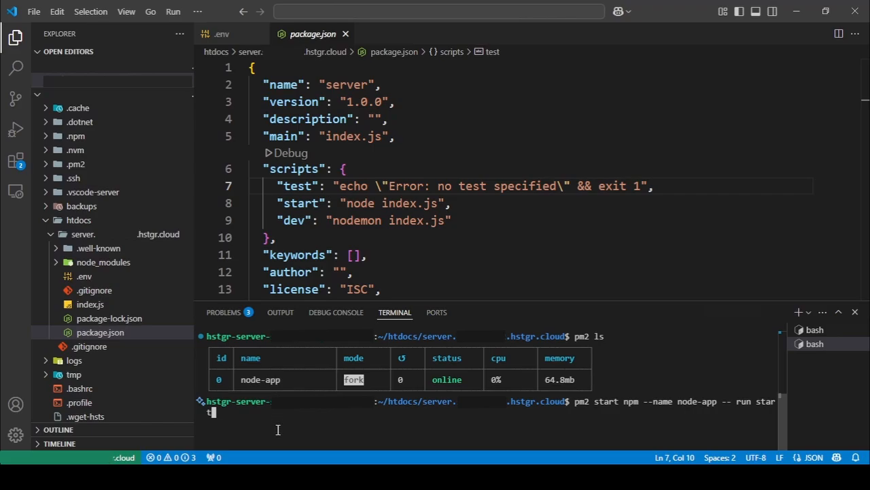
{"action": "key", "text": "BackSpace"}
{"action": "key", "text": "BackSpace"}
{"action": "key", "text": "BackSpace"}
{"action": "key", "text": "BackSpace"}
{"action": "key", "text": "BackSpace"}
{"action": "key", "text": "BackSpace"}
{"action": "key", "text": "BackSpace"}
{"action": "key", "text": "BackSpace"}
{"action": "key", "text": "BackSpace"}
{"action": "key", "text": "BackSpace"}
{"action": "key", "text": "BackSpace"}
{"action": "key", "text": "BackSpace"}
{"action": "key", "text": "BackSpace"}
{"action": "key", "text": "BackSpace"}
{"action": "key", "text": "BackSpace"}
{"action": "key", "text": "BackSpace"}
{"action": "key", "text": "BackSpace"}
{"action": "key", "text": "BackSpace"}
{"action": "key", "text": "BackSpace"}
{"action": "key", "text": "BackSpace"}
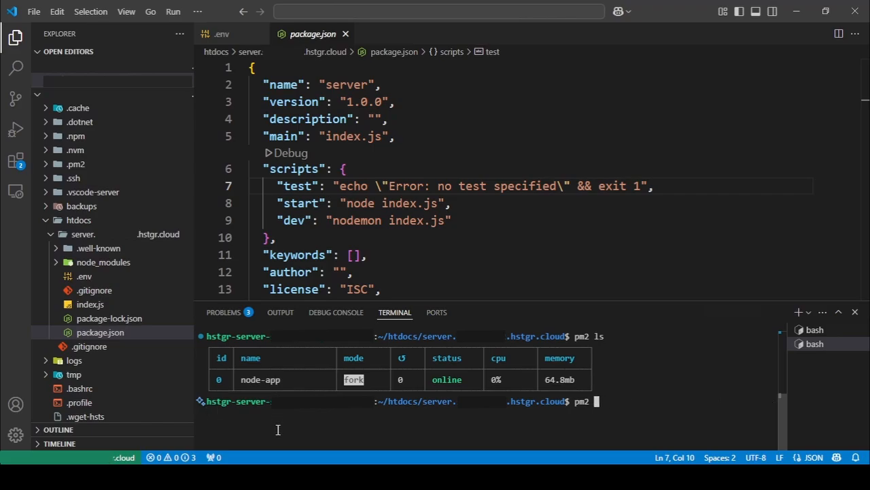
{"action": "type", "text": "delete node-app"}
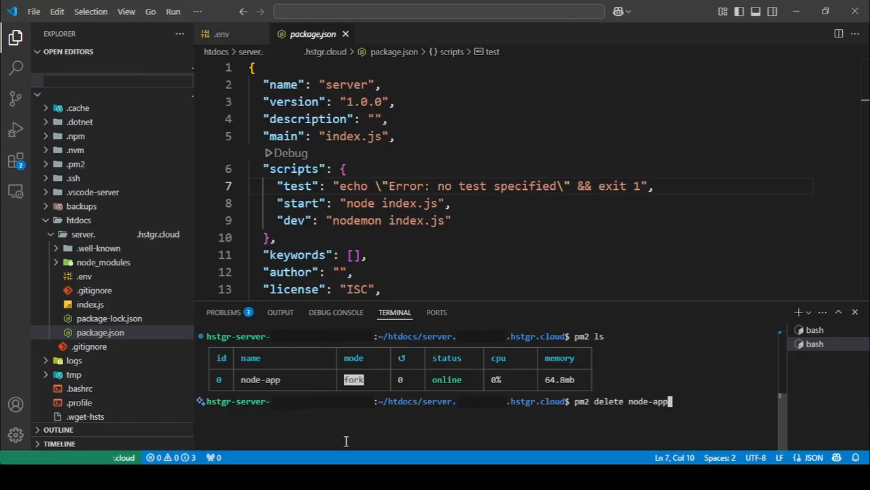
{"action": "key", "text": "BackSpace"}
{"action": "key", "text": "BackSpace"}
{"action": "key", "text": "BackSpace"}
{"action": "key", "text": "BackSpace"}
{"action": "key", "text": "BackSpace"}
{"action": "key", "text": "BackSpace"}
{"action": "key", "text": "BackSpace"}
{"action": "key", "text": "BackSpace"}
{"action": "key", "text": "BackSpace"}
{"action": "key", "text": "BackSpace"}
{"action": "key", "text": "BackSpace"}
{"action": "key", "text": "BackSpace"}
{"action": "key", "text": "BackSpace"}
{"action": "key", "text": "BackSpace"}
{"action": "key", "text": "BackSpace"}
{"action": "key", "text": "BackSpace"}
{"action": "key", "text": "BackSpace"}
{"action": "key", "text": "BackSpace"}
{"action": "key", "text": "BackSpace"}
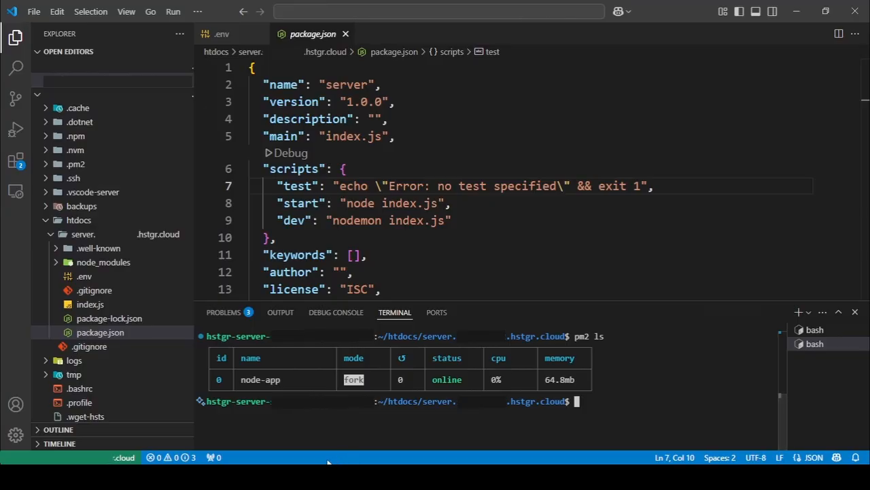
Switch to the browser, reload the client page, request the message from the server and highlight the returned text.
{"action": "left_click", "coordinate": [325, 464]}
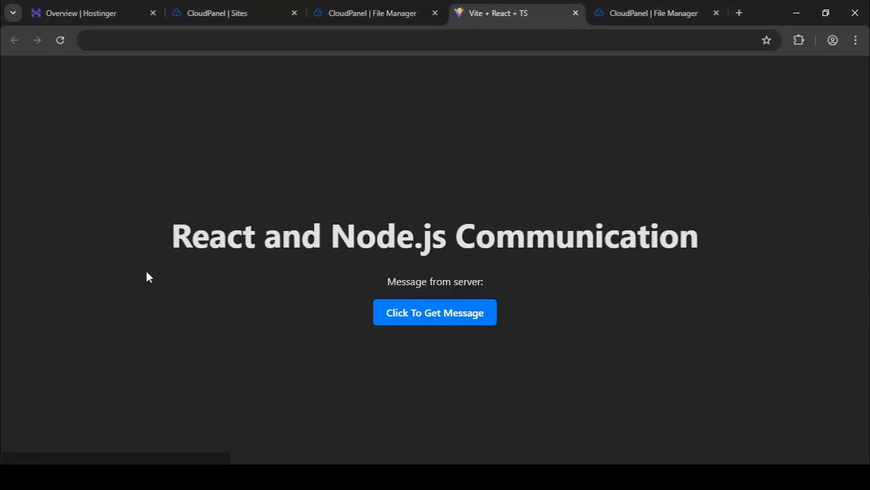
{"action": "left_click", "coordinate": [61, 39]}
{"action": "left_click", "coordinate": [465, 311]}
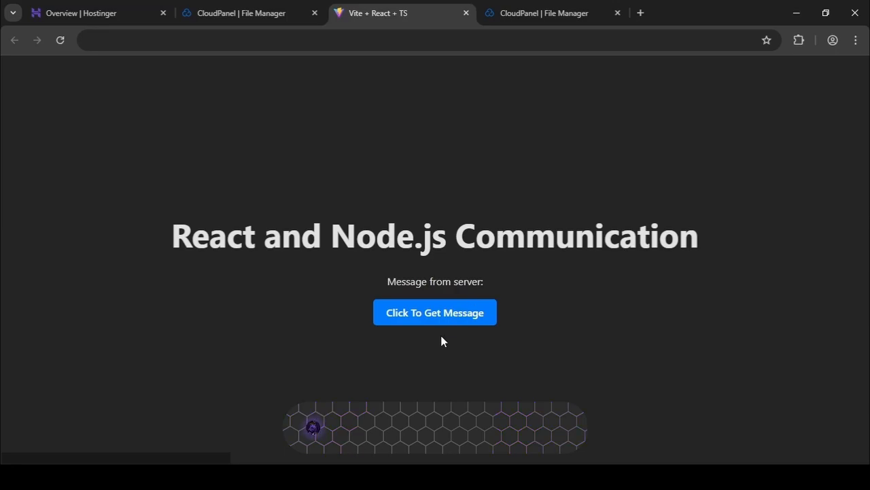
{"action": "left_click", "coordinate": [420, 321]}
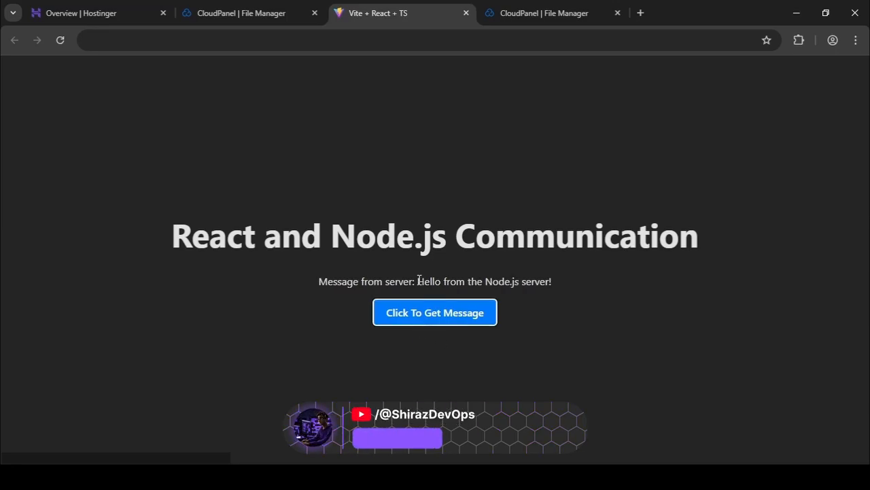
{"action": "left_click_drag", "start_coordinate": [416, 281], "coordinate": [557, 274]}
{"action": "left_click", "coordinate": [558, 281]}
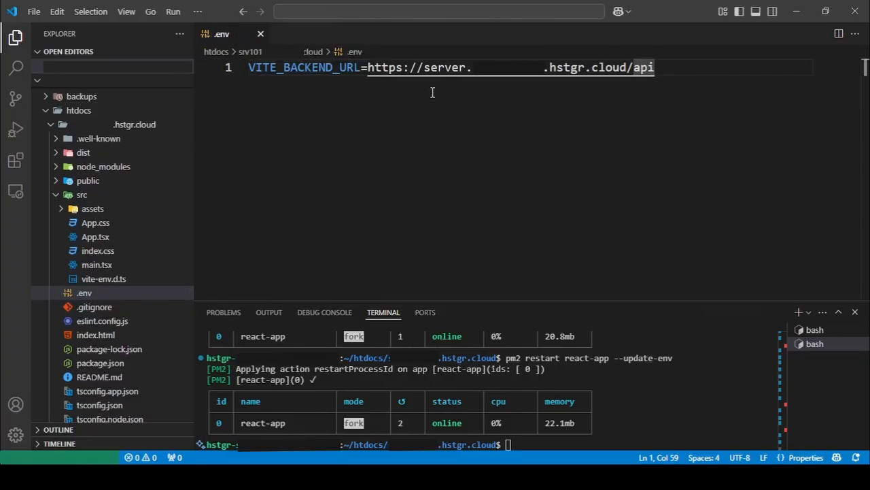
In the client site's .env file, check the VITE_BACKEND_URL address and its /api ending.
{"action": "left_click_drag", "start_coordinate": [367, 72], "coordinate": [661, 72]}
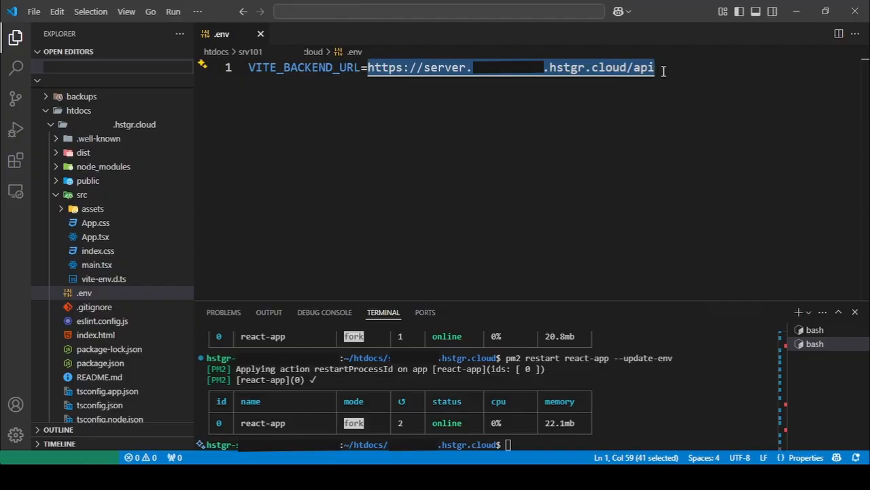
{"action": "left_click", "coordinate": [632, 76]}
{"action": "double_click", "coordinate": [632, 76]}
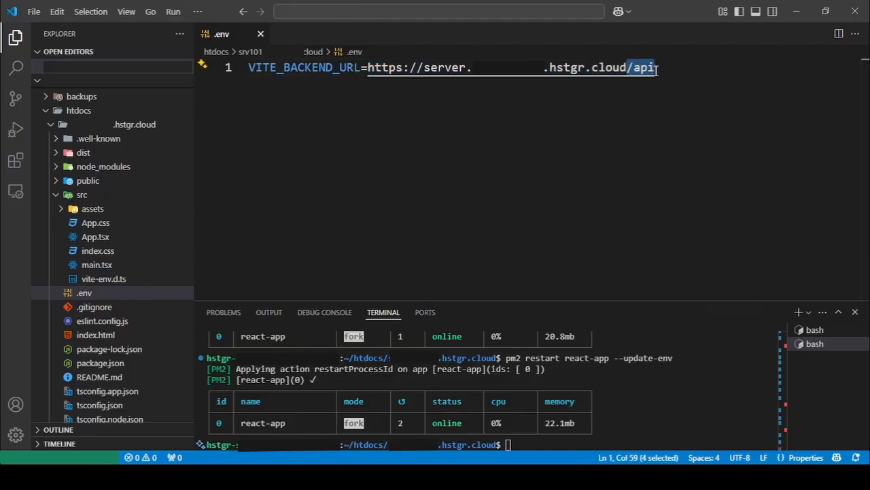
In the server site's index.js, examine the /api GET endpoint and highlight its route and the "Hello from the Node.js server!" message.
{"action": "left_click", "coordinate": [652, 87]}
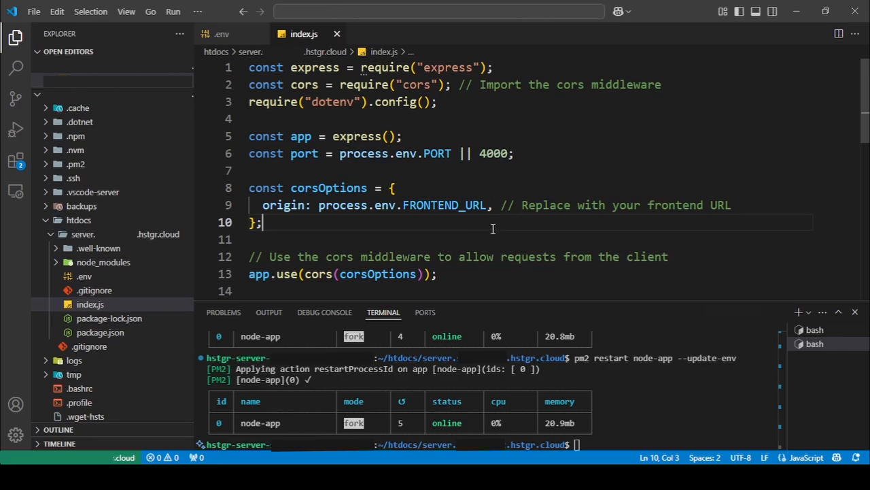
{"action": "scroll", "coordinate": [493, 229], "scroll_direction": "down", "scroll_amount": 3}
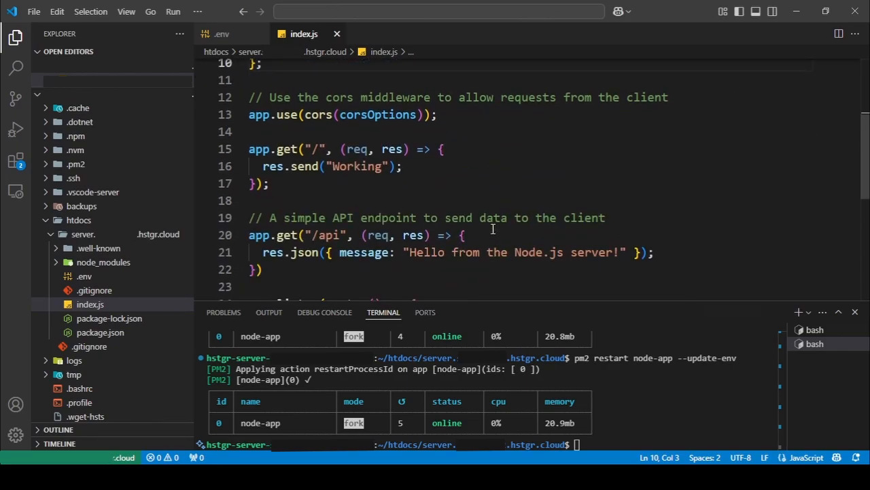
{"action": "scroll", "coordinate": [491, 230], "scroll_direction": "down", "scroll_amount": 1}
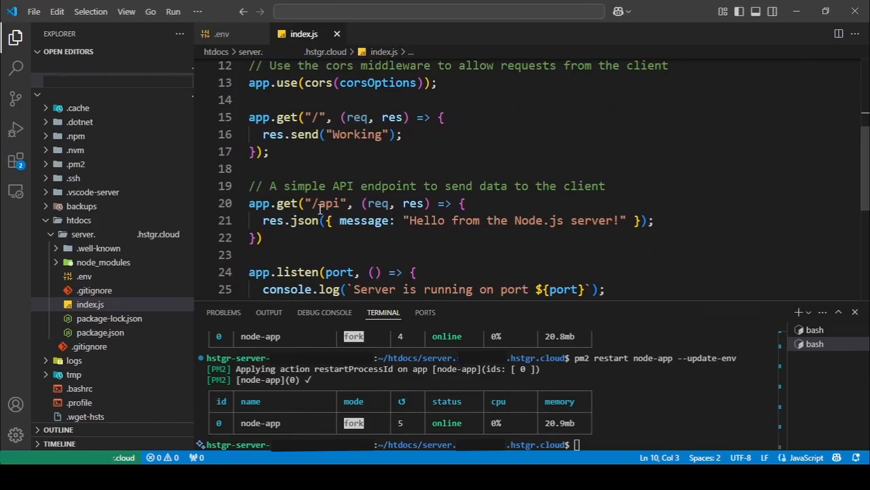
{"action": "left_click_drag", "start_coordinate": [312, 203], "coordinate": [340, 203]}
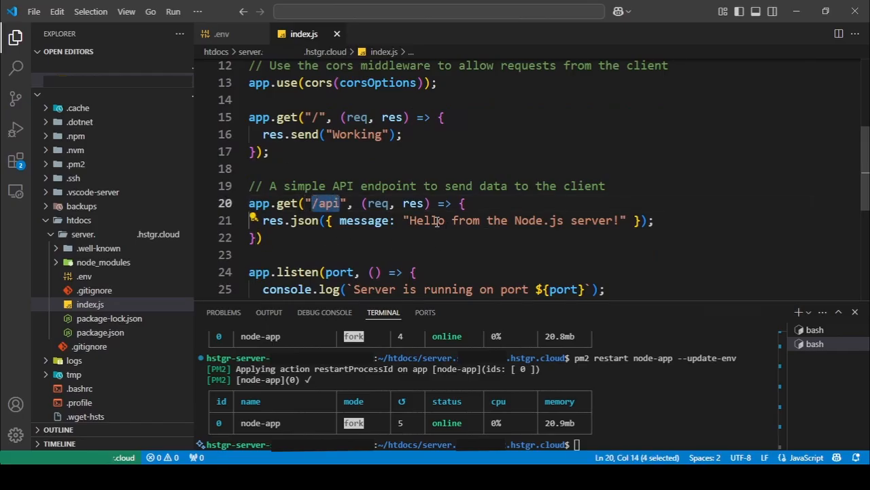
{"action": "left_click_drag", "start_coordinate": [410, 220], "coordinate": [620, 220]}
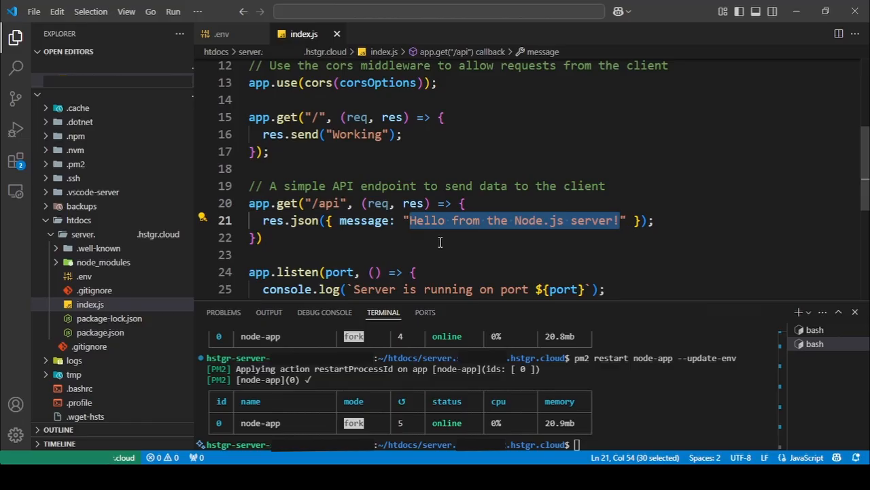
{"action": "left_click", "coordinate": [679, 220]}
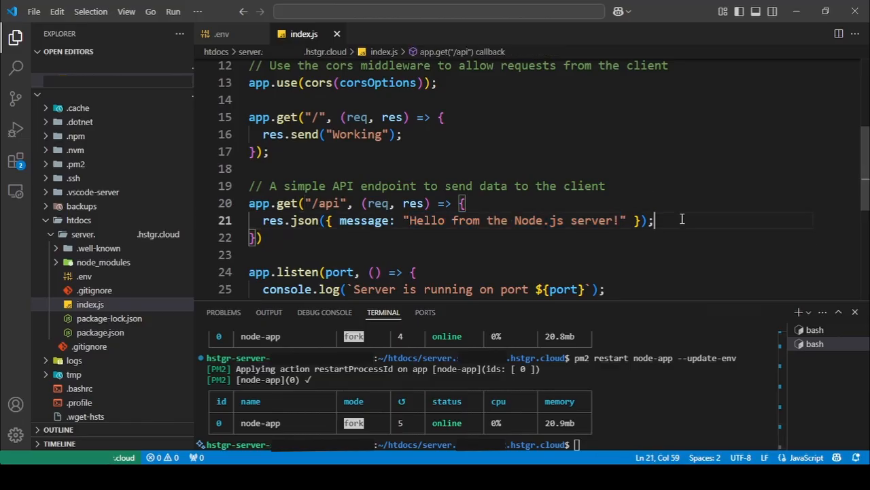
From the client site's .env file, open App.tsx and highlight the import.meta.env.VITE_BACKEND_URL argument in the axios get call.
{"action": "left_click", "coordinate": [231, 36]}
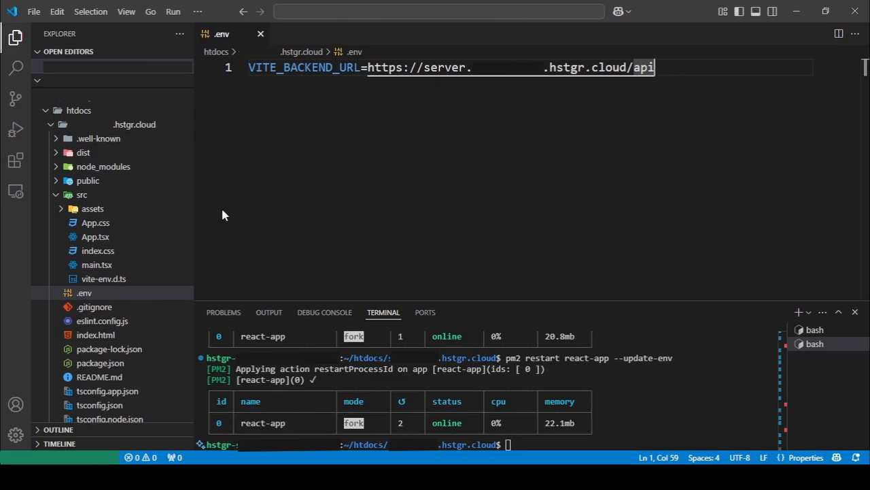
{"action": "left_click", "coordinate": [95, 237]}
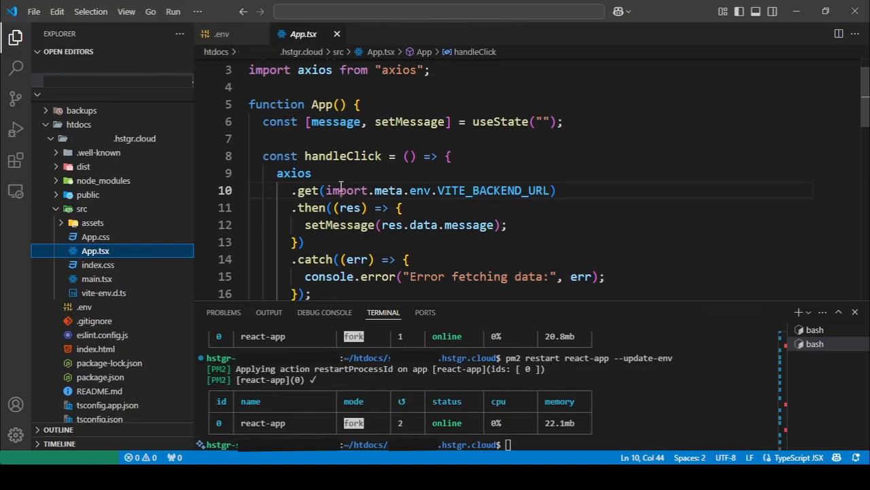
{"action": "left_click_drag", "start_coordinate": [327, 191], "coordinate": [553, 186]}
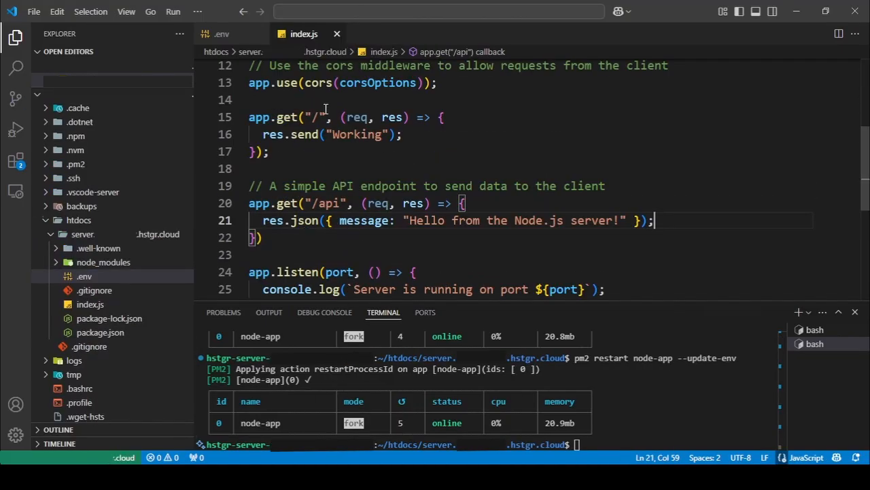
Return to the server's index.js and examine the process.env.FRONTEND_URL origin in corsOptions.
{"action": "scroll", "coordinate": [324, 136], "scroll_direction": "up", "scroll_amount": 3}
{"action": "left_click_drag", "start_coordinate": [324, 146], "coordinate": [490, 140]}
{"action": "left_click", "coordinate": [448, 162]}
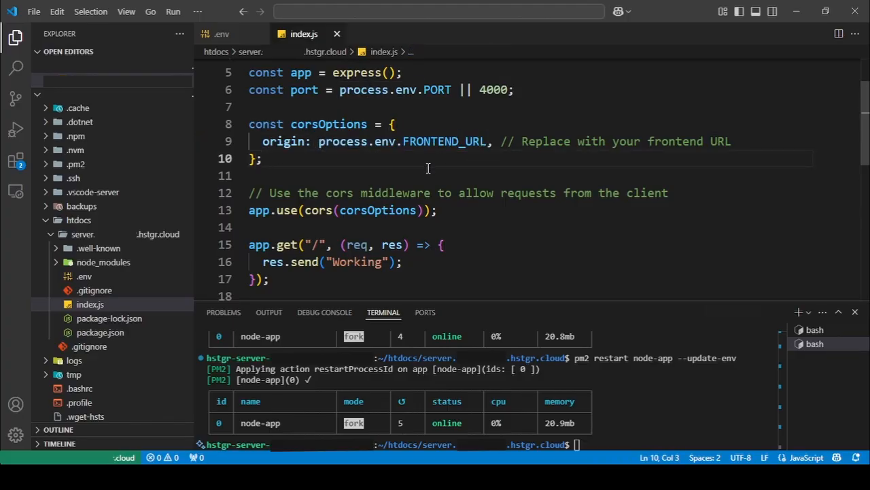
Switch to PowerShell to review the local client's npm run build command, and select the client site's dist folder in CloudPanel's File Manager.
{"action": "key", "text": "alt+Tab"}
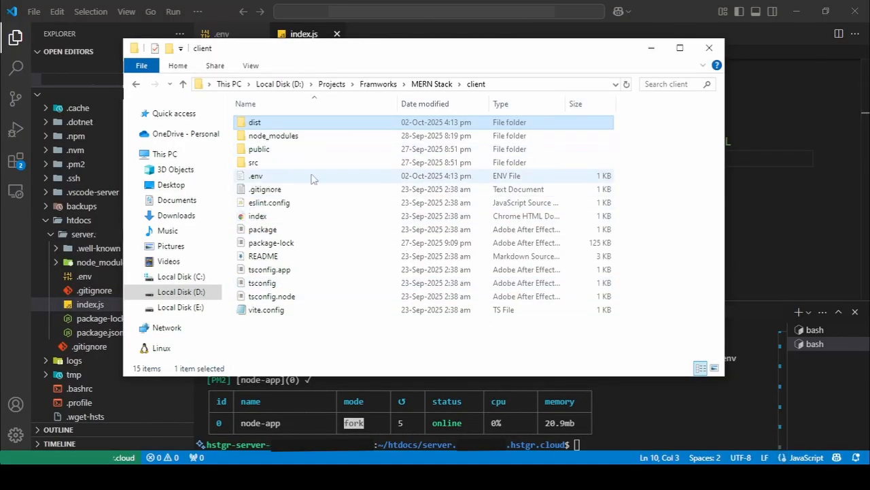
{"action": "left_click", "coordinate": [457, 476]}
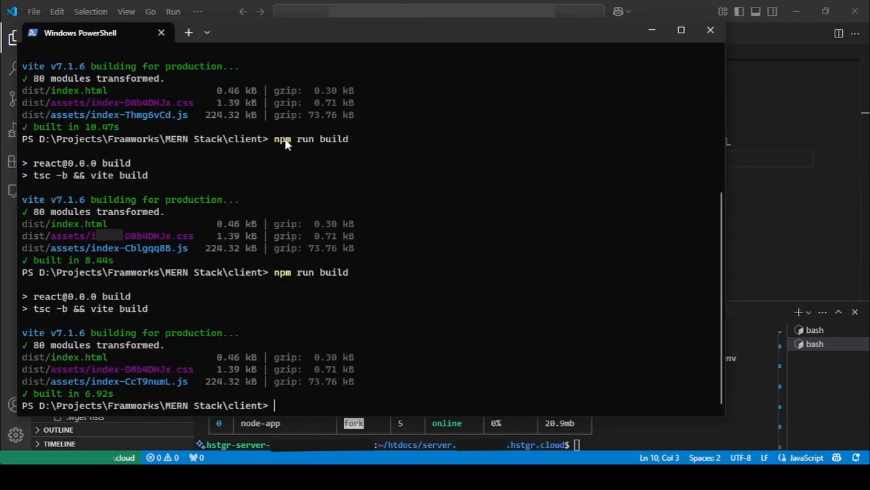
{"action": "left_click_drag", "start_coordinate": [276, 138], "coordinate": [348, 148]}
{"action": "left_click", "coordinate": [490, 184]}
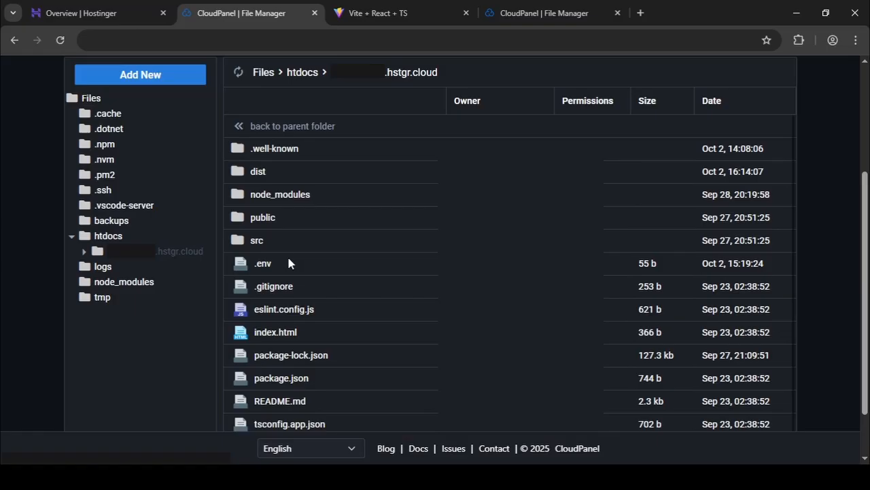
{"action": "left_click", "coordinate": [279, 181]}
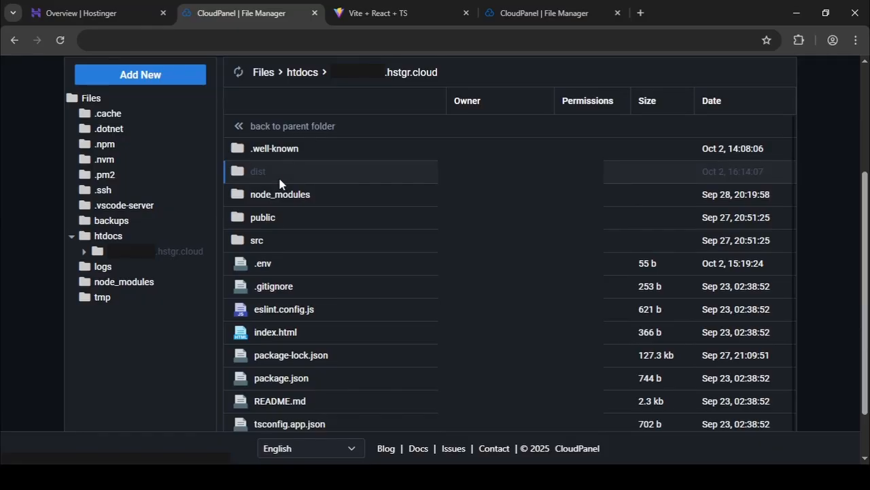